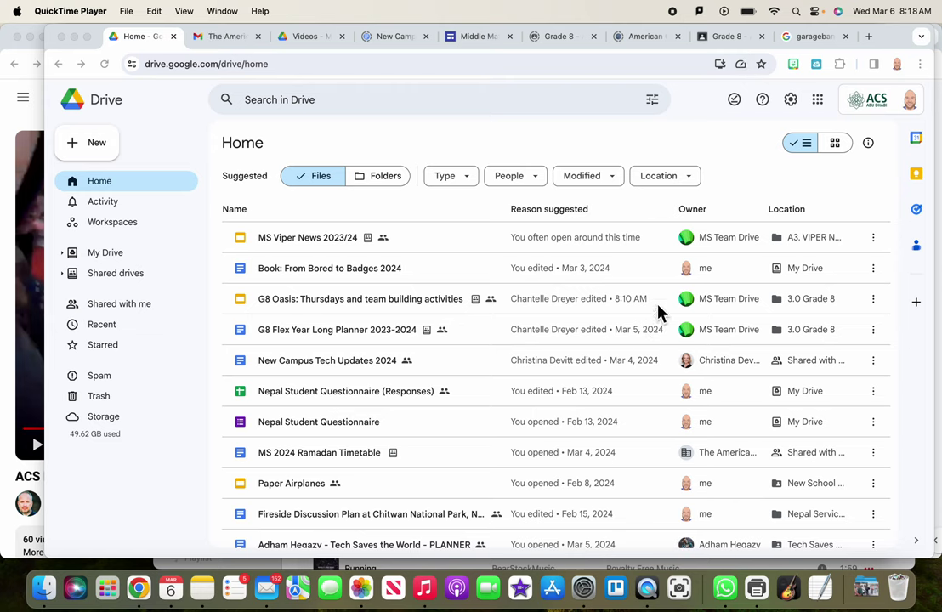
Step: Search Spotlight for 'ga' and launch GarageBand from the results
left_click(796, 13)
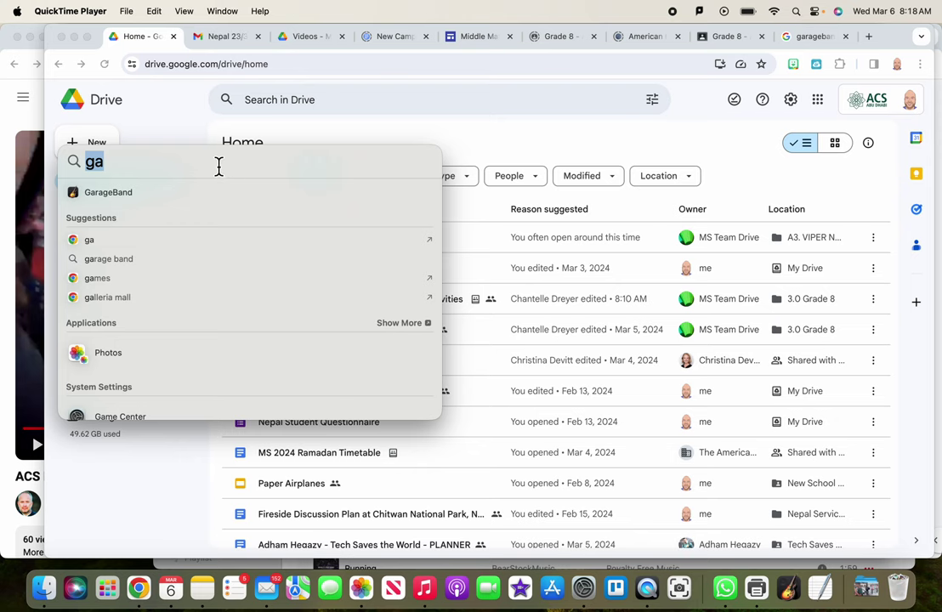
key("BackSpace")
type("ga")
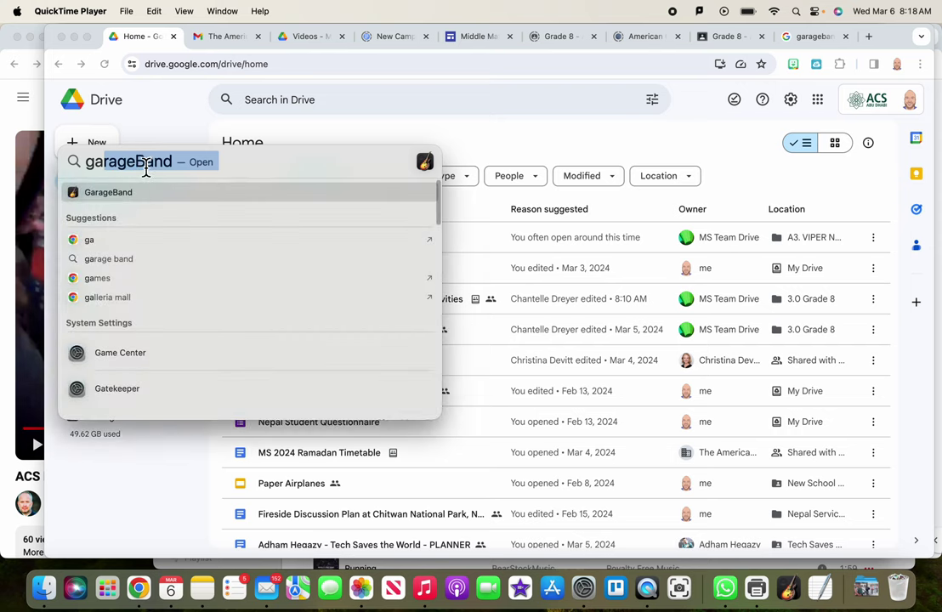
left_click(140, 190)
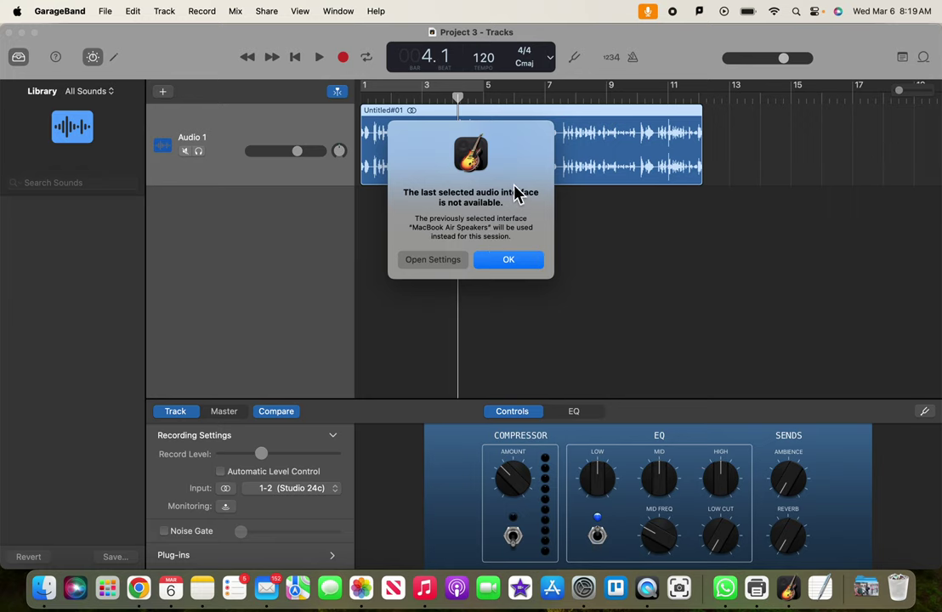
Step: Dismiss the audio interface alert and create an Empty Project with one MIDI software-instrument track
left_click(509, 266)
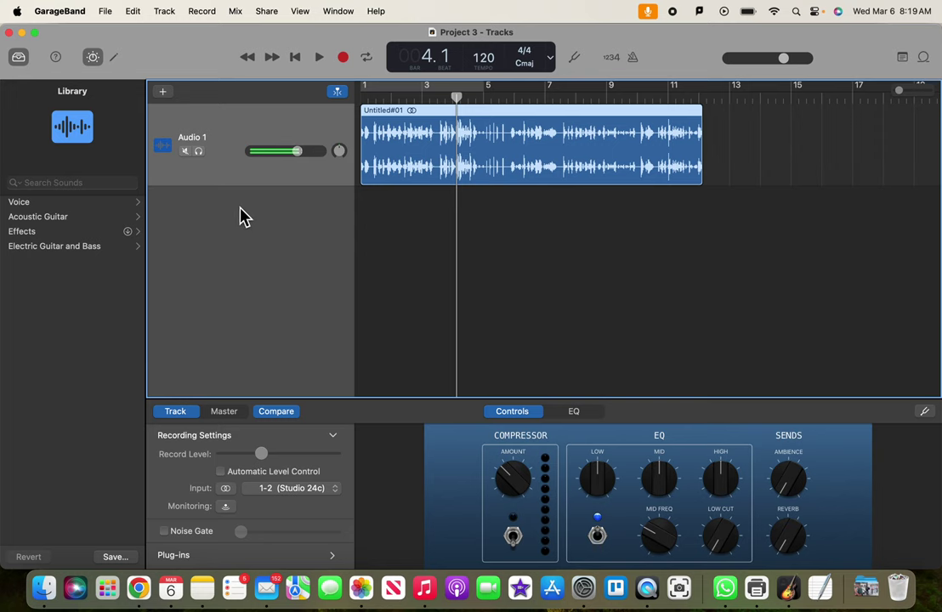
left_click(104, 11)
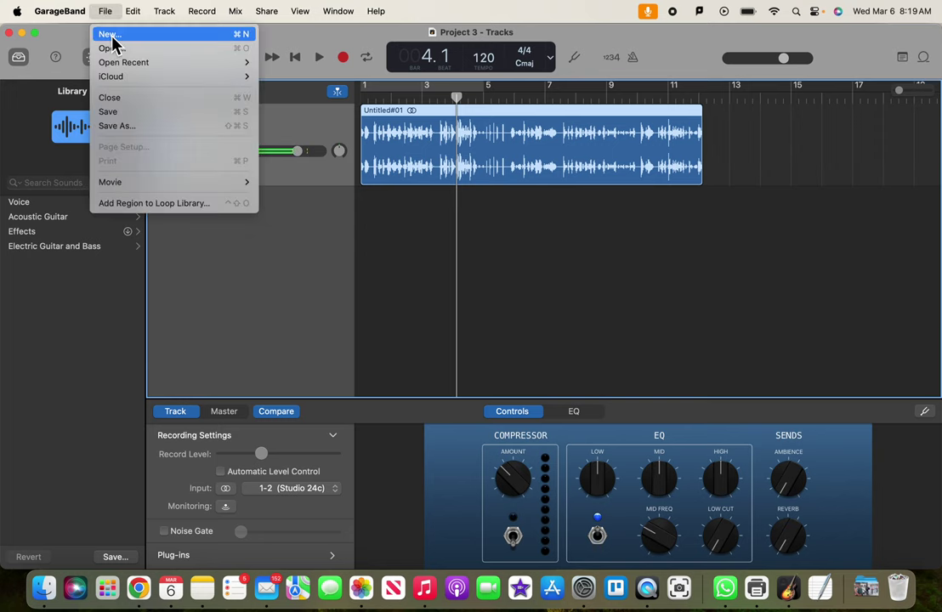
left_click(110, 35)
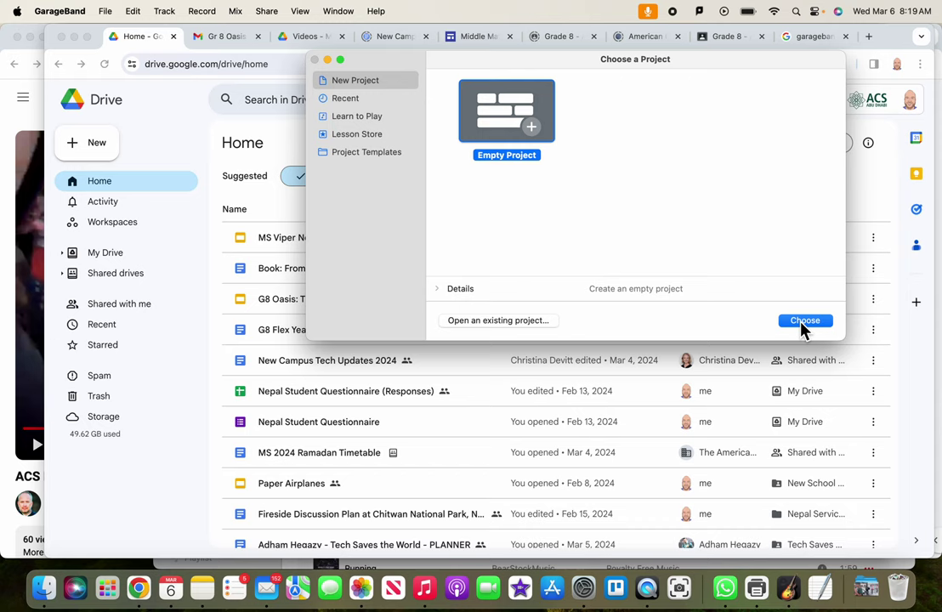
left_click(803, 323)
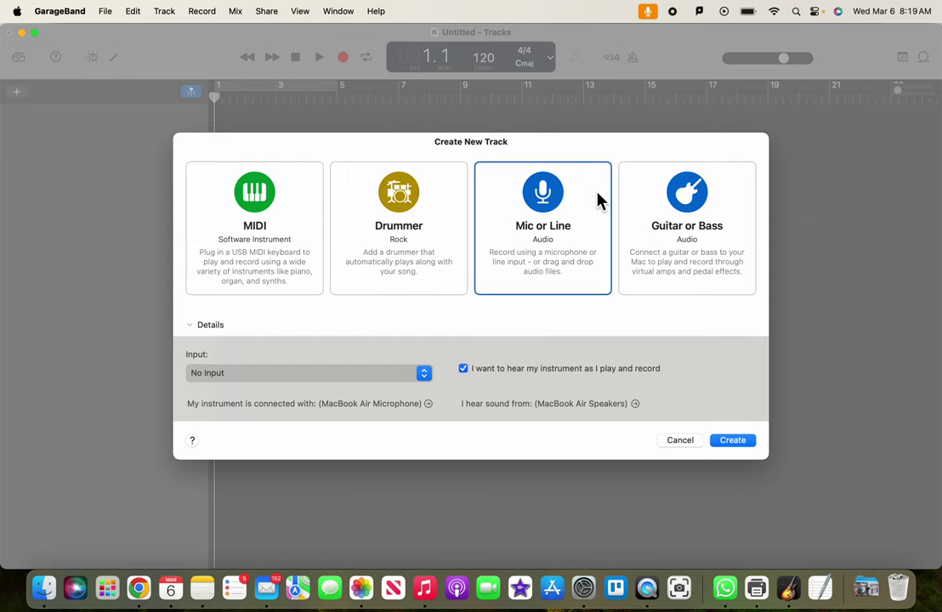
left_click(286, 252)
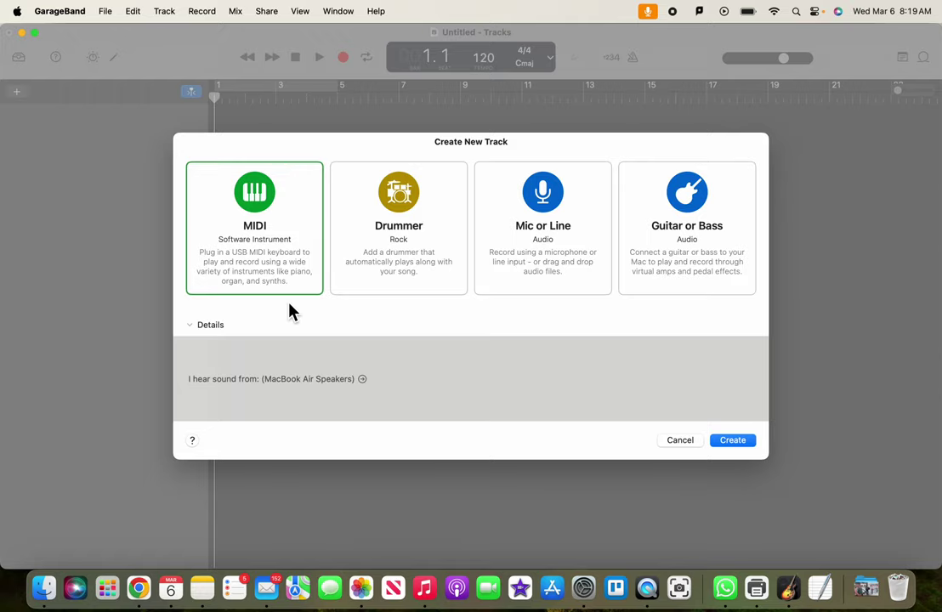
left_click(736, 444)
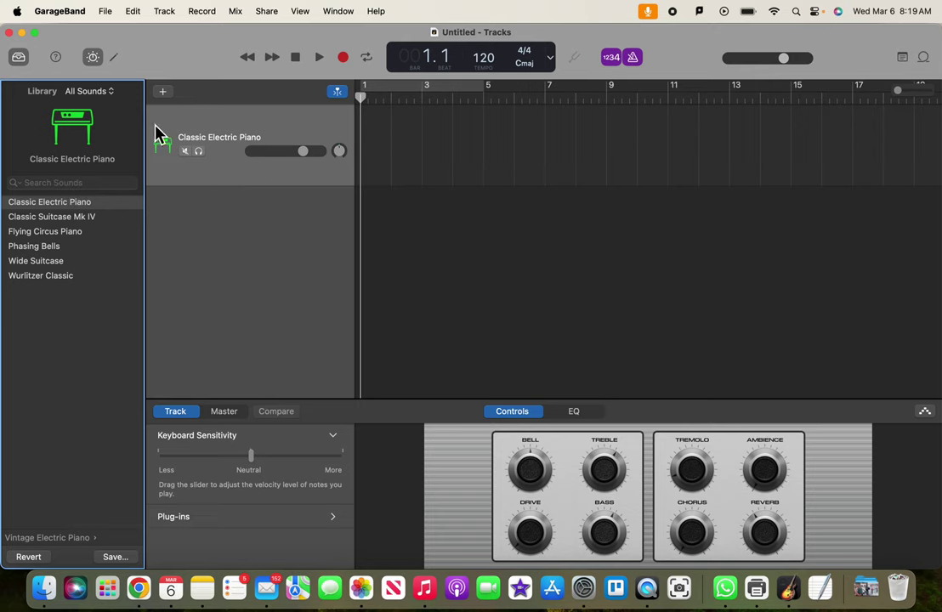
Step: Hide the Library panel and turn off the Count-in and Metronome buttons
left_click(19, 58)
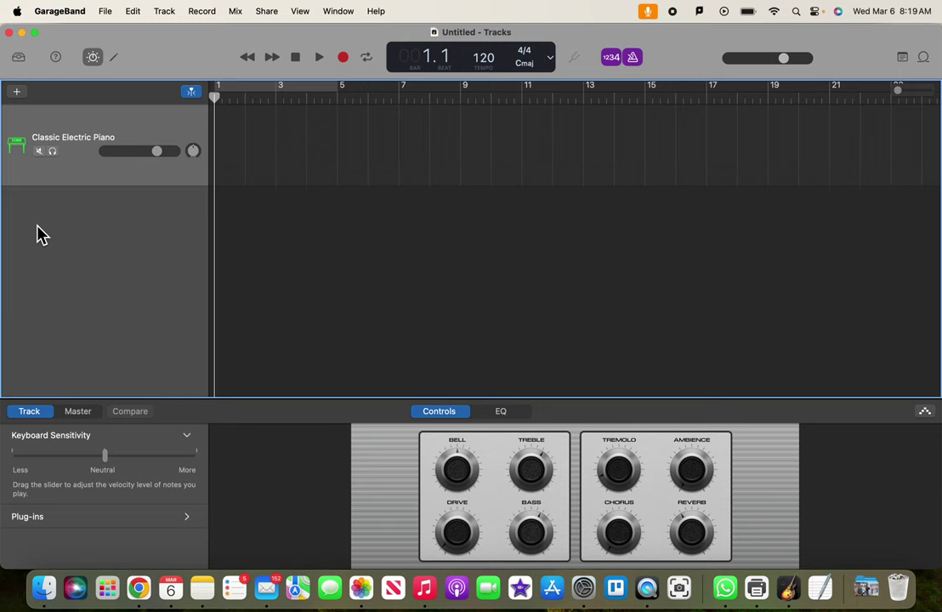
left_click(613, 62)
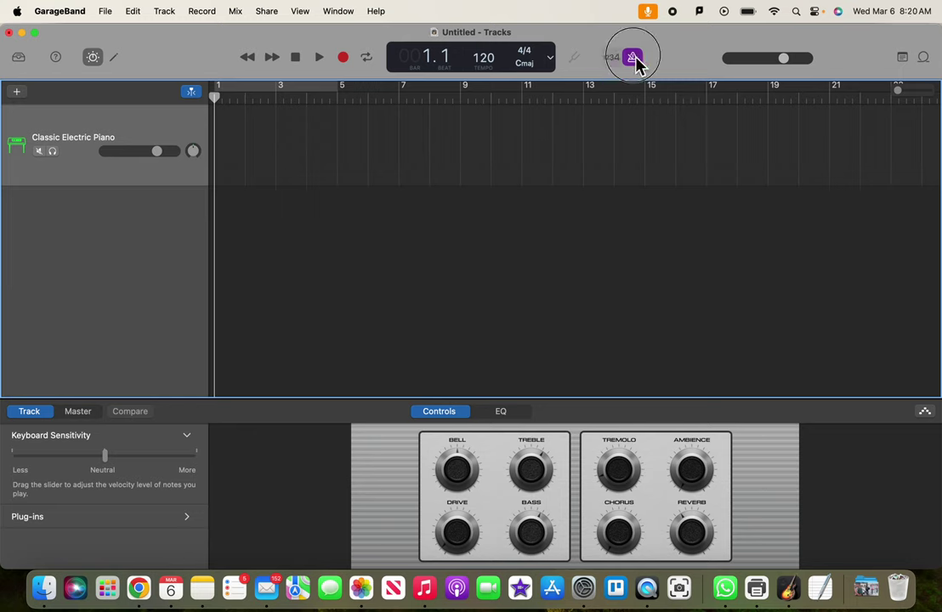
left_click(634, 59)
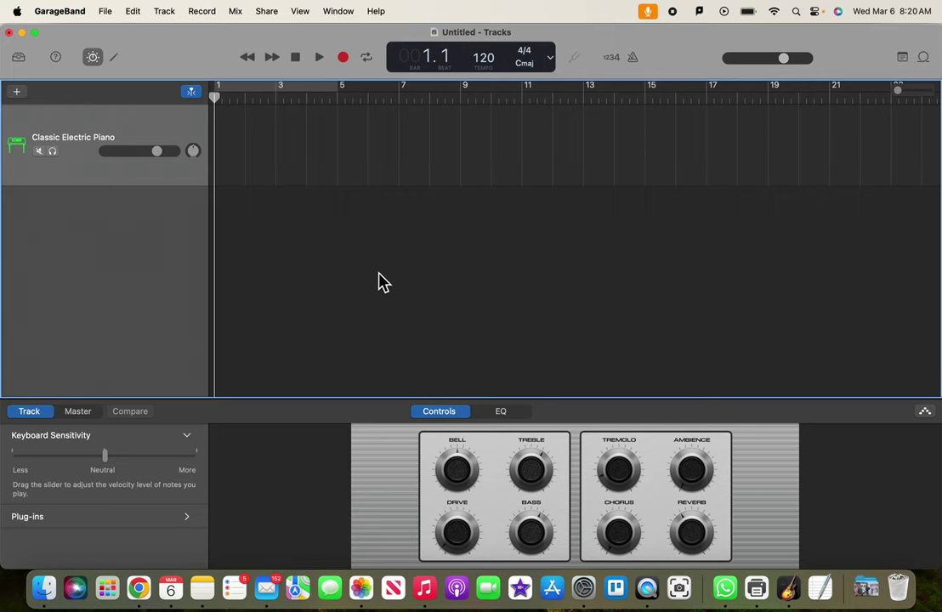
left_click(404, 242)
left_click(106, 14)
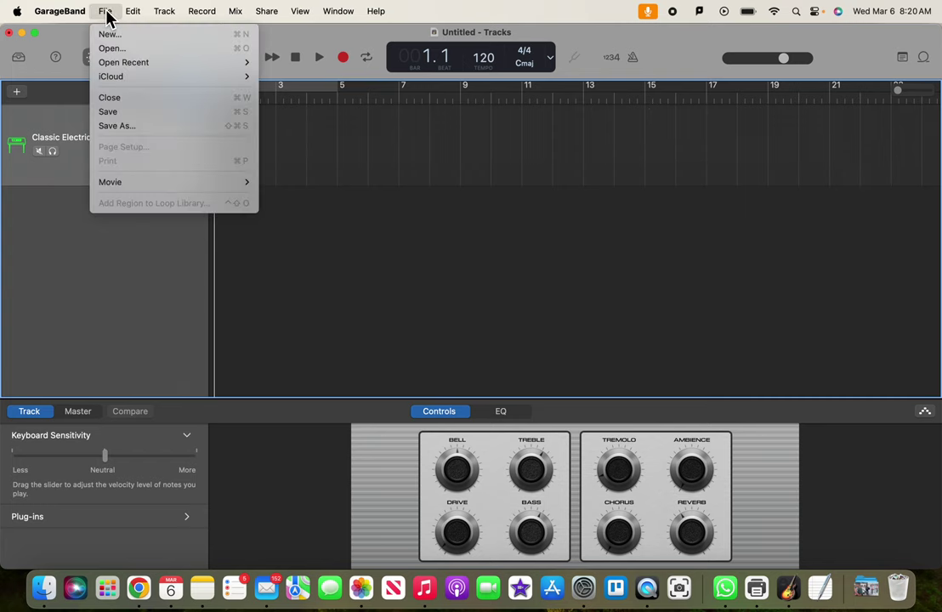
mouse_move(61, 11)
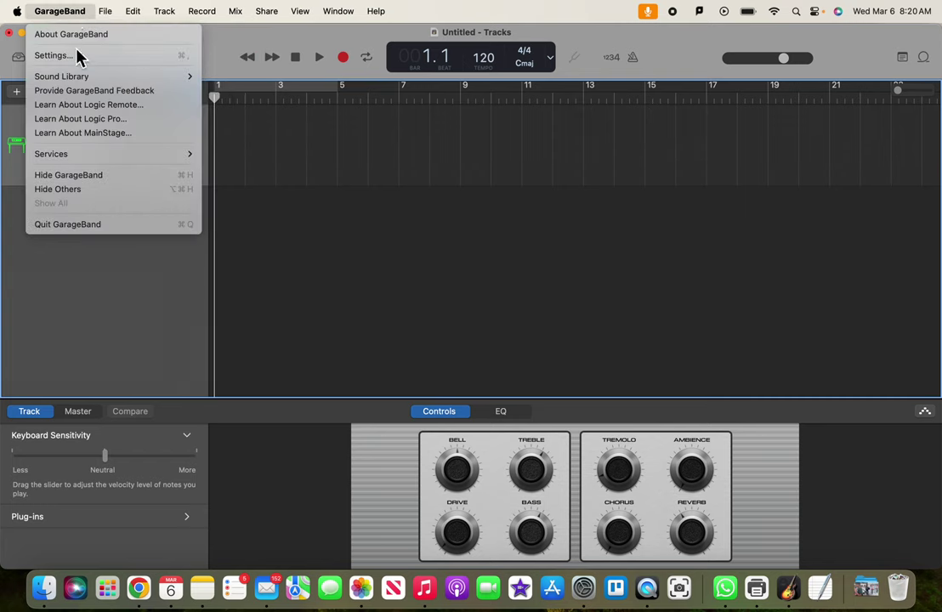
mouse_move(78, 79)
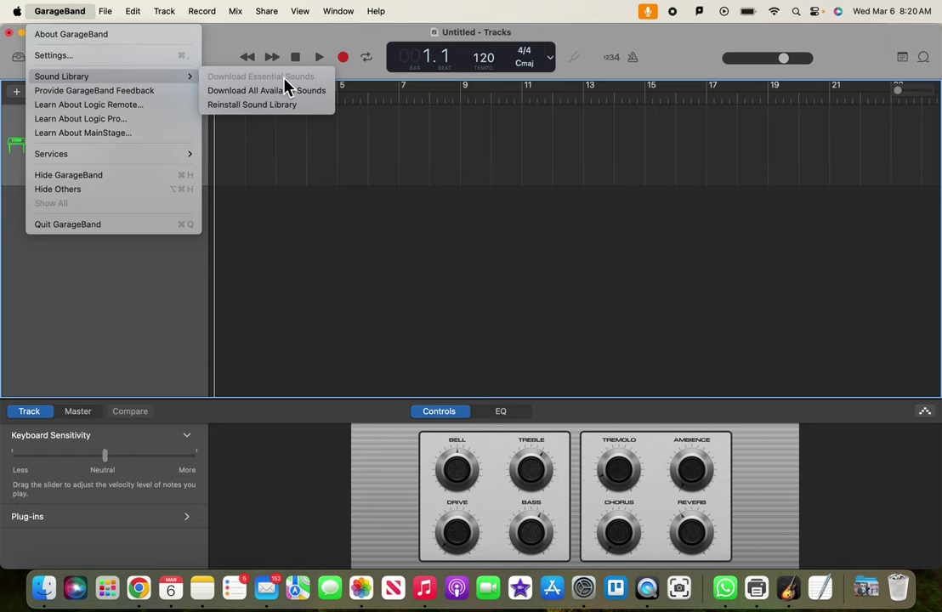
left_click(324, 263)
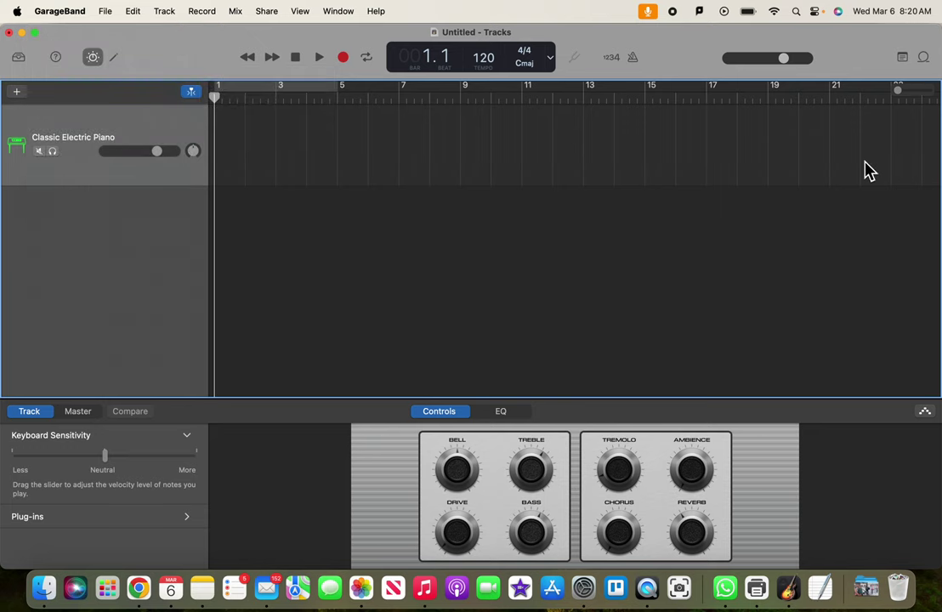
Step: Open the Apple Loops browser, filter by Beats and browse the results
left_click(925, 60)
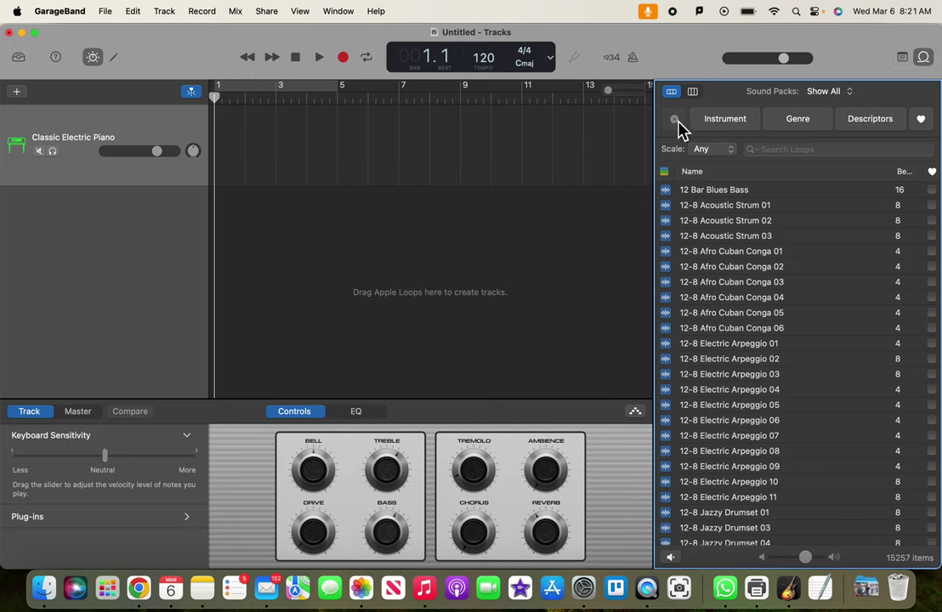
left_click(722, 124)
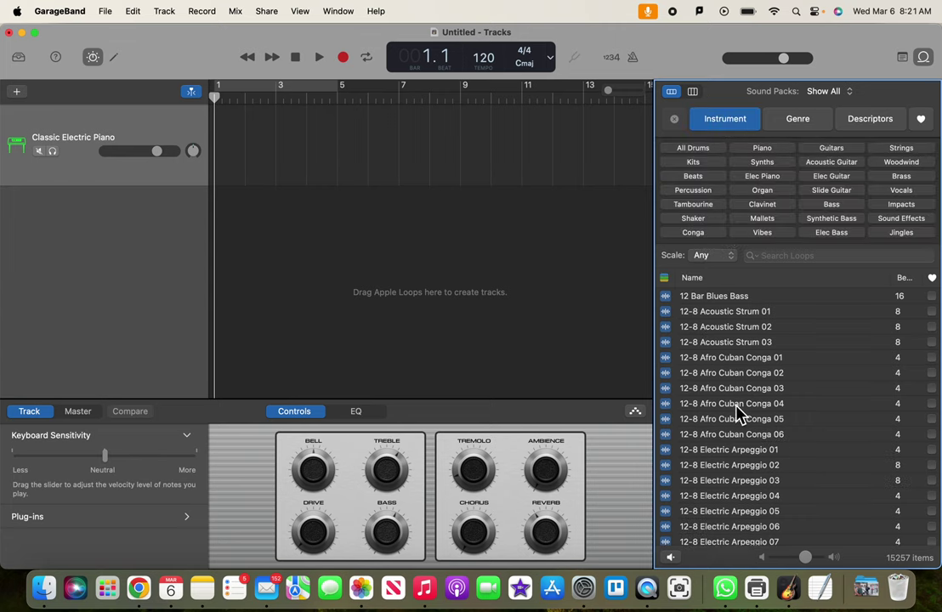
scroll(736, 414, "down", 2)
scroll(736, 414, "down", 20)
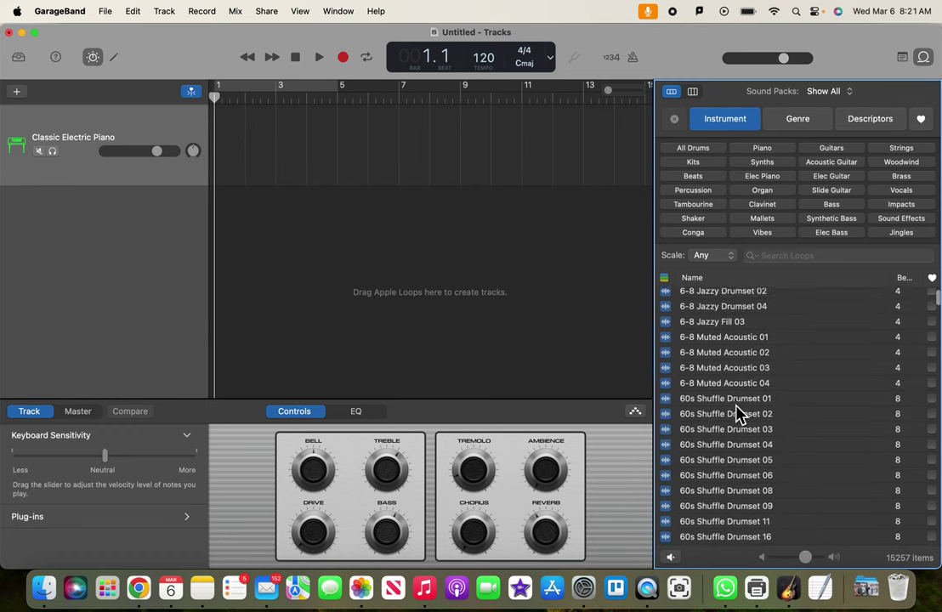
scroll(738, 414, "down", 20)
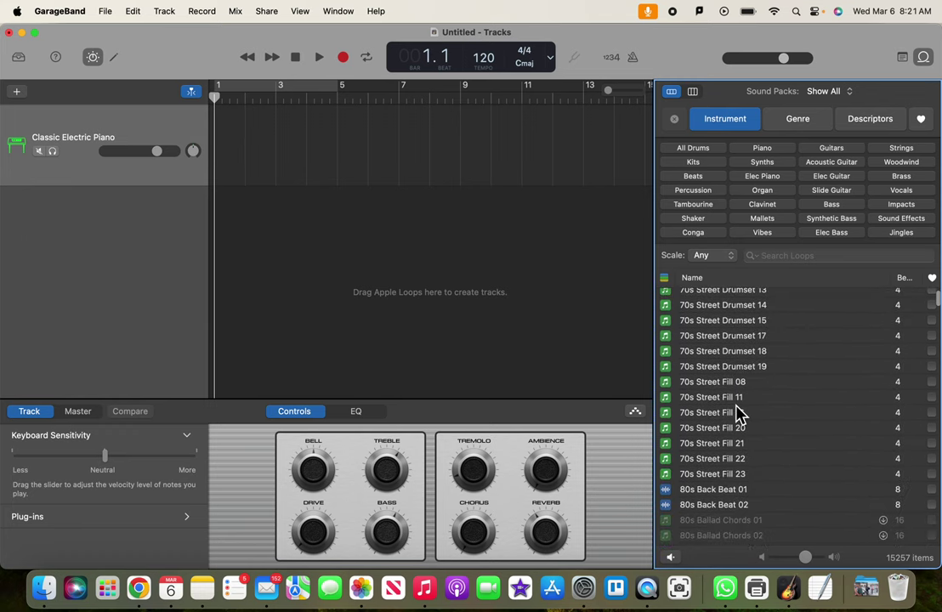
left_click(704, 177)
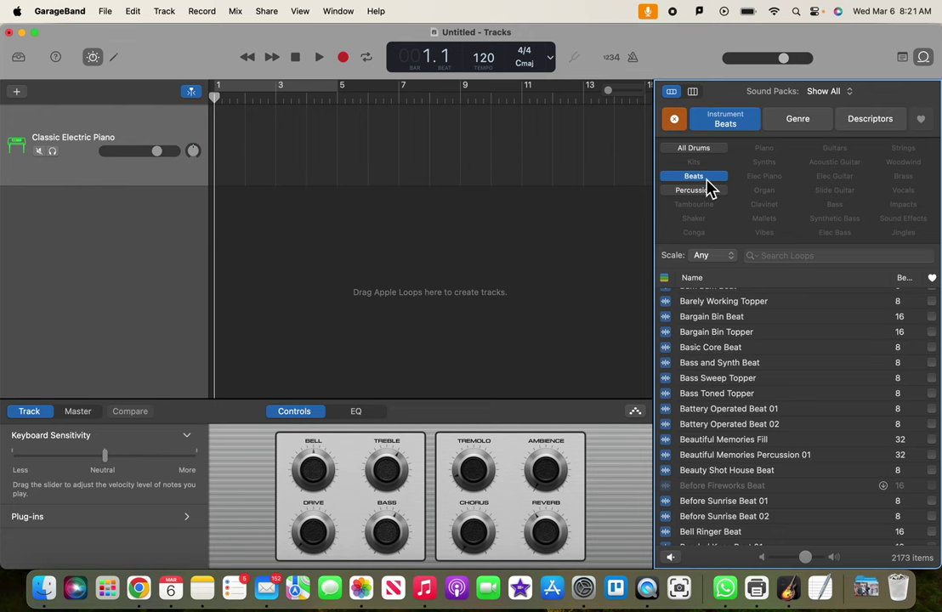
scroll(750, 408, "down", 2)
scroll(750, 408, "up", 15)
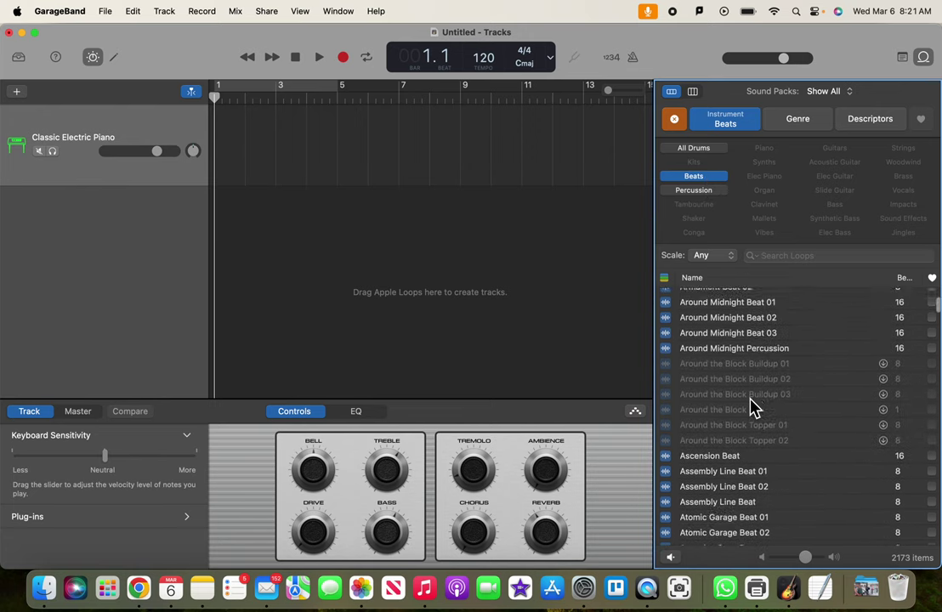
scroll(736, 447, "down", 1)
scroll(737, 500, "down", 5)
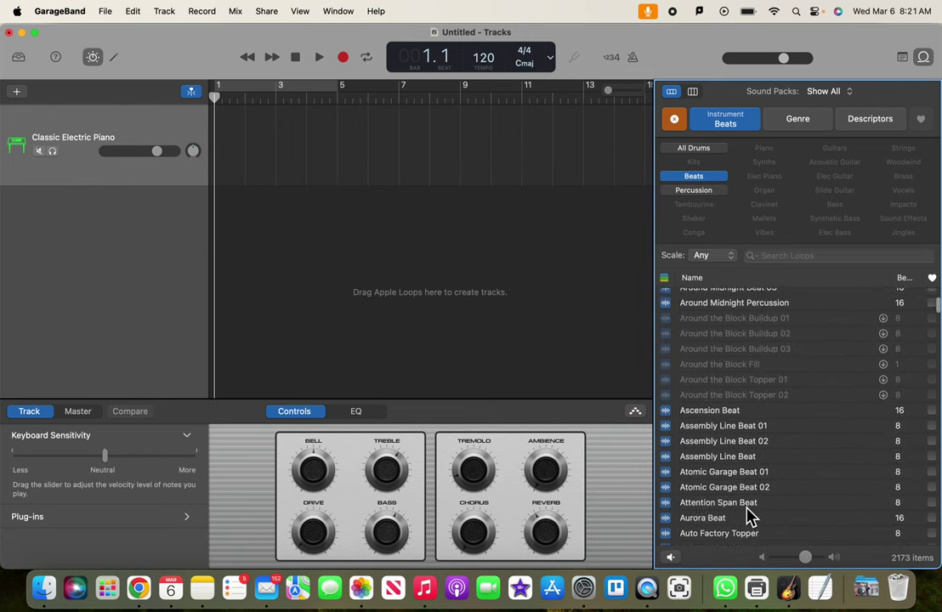
scroll(748, 366, "down", 15)
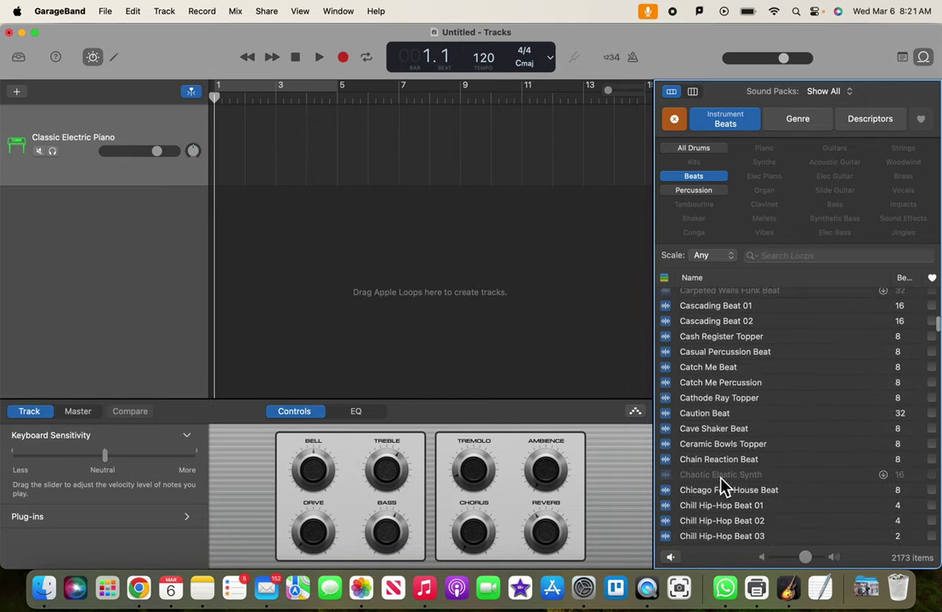
scroll(723, 483, "down", 10)
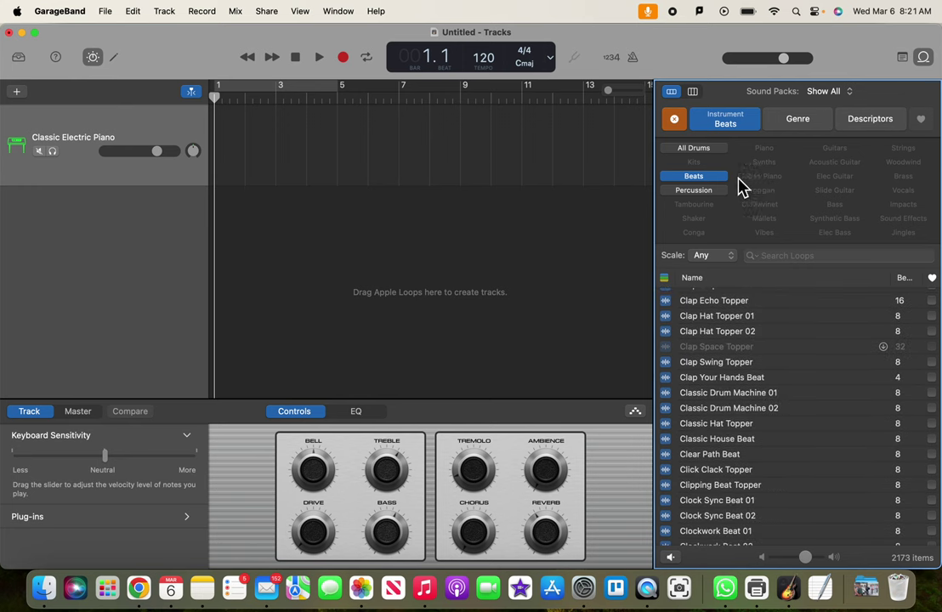
Step: Browse the Elec Piano loops, then reset the filter to list all 15257 loops
left_click(675, 120)
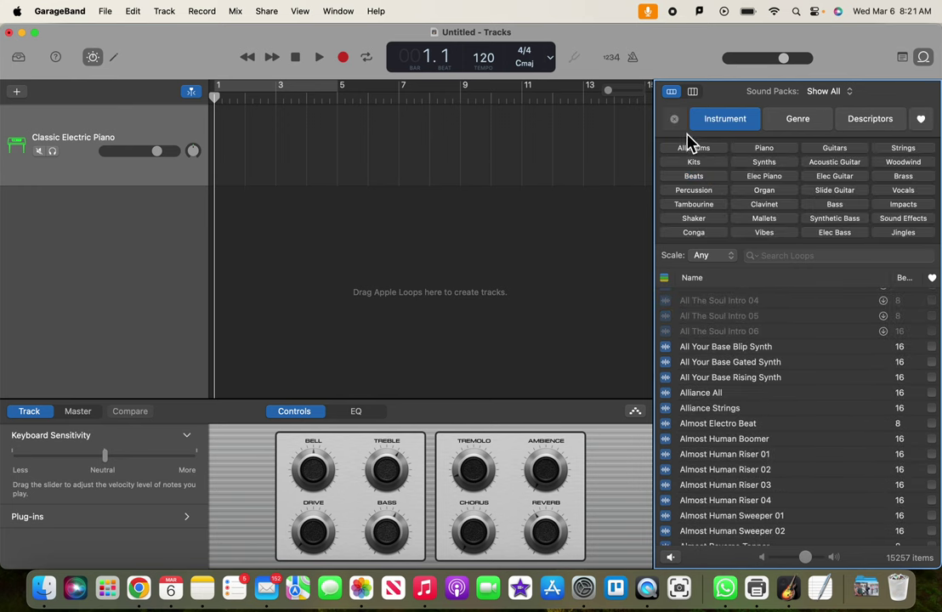
left_click(771, 178)
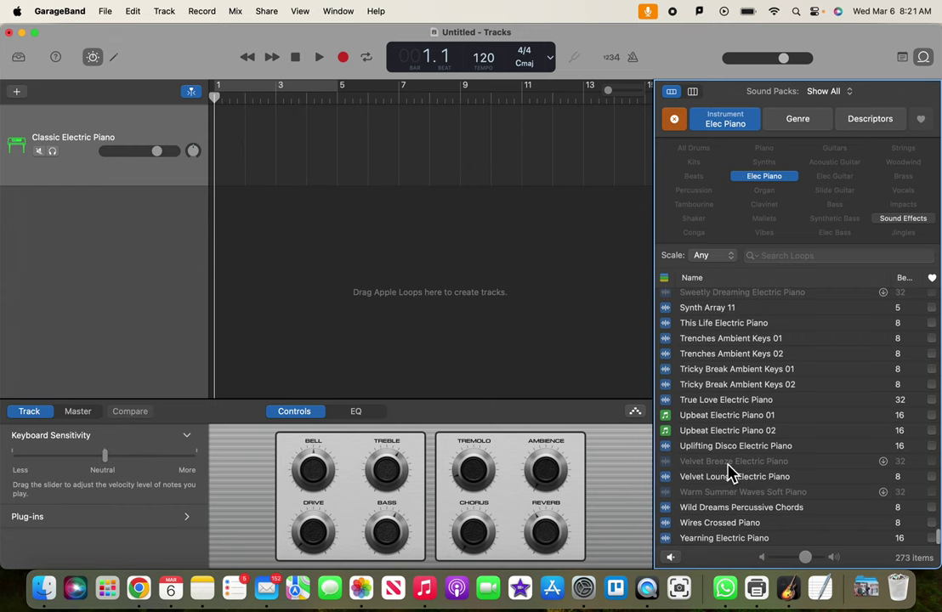
scroll(732, 473, "up", 5)
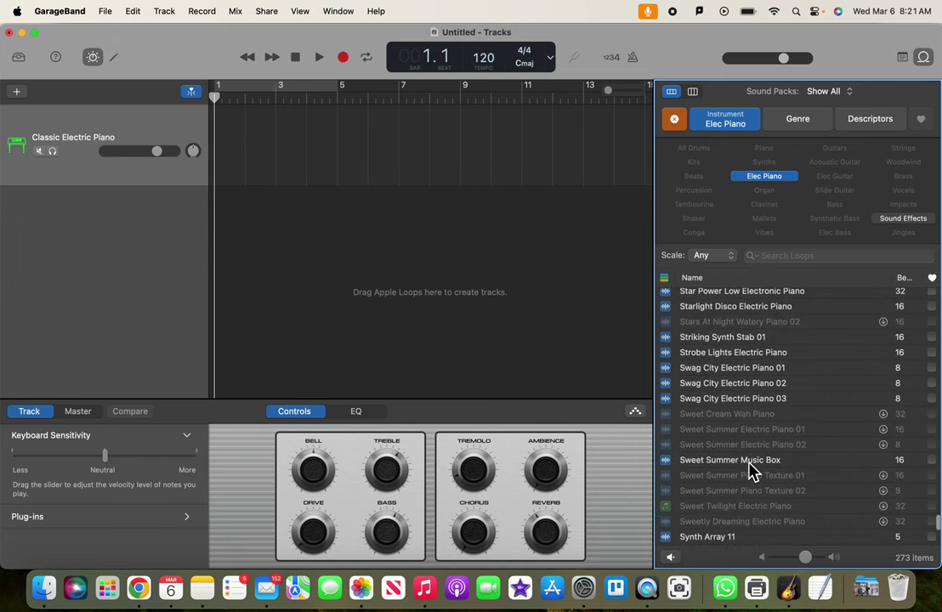
scroll(752, 472, "up", 1)
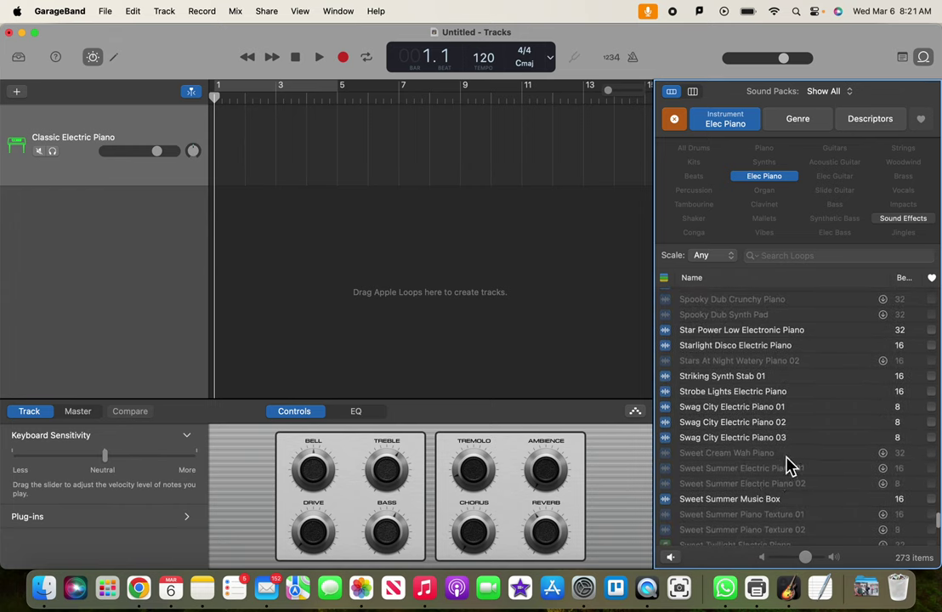
scroll(788, 466, "up", 10)
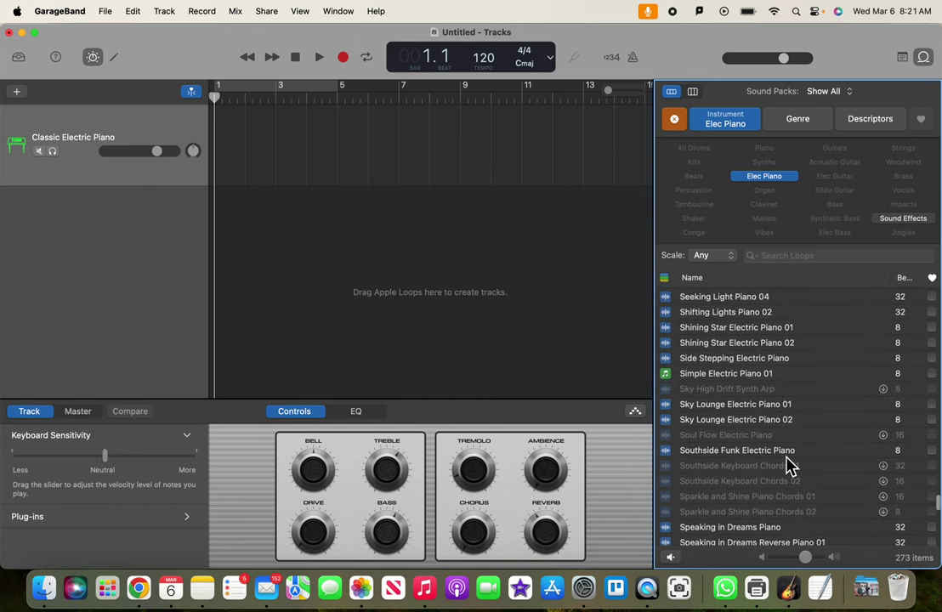
left_click(675, 119)
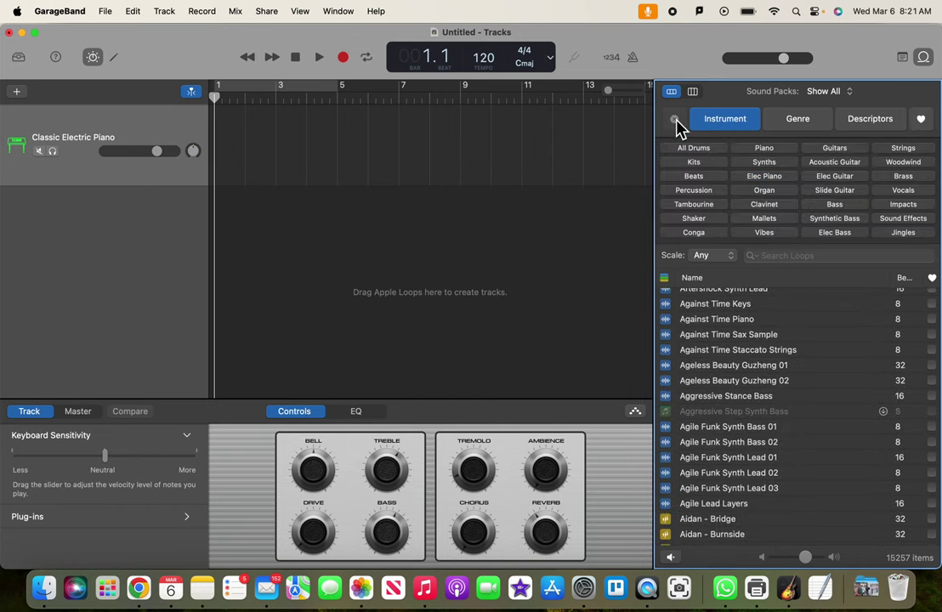
Step: Filter the loop library to Beats (2173 loops) and scroll to the list's top
left_click(694, 176)
scroll(727, 394, "up", 5)
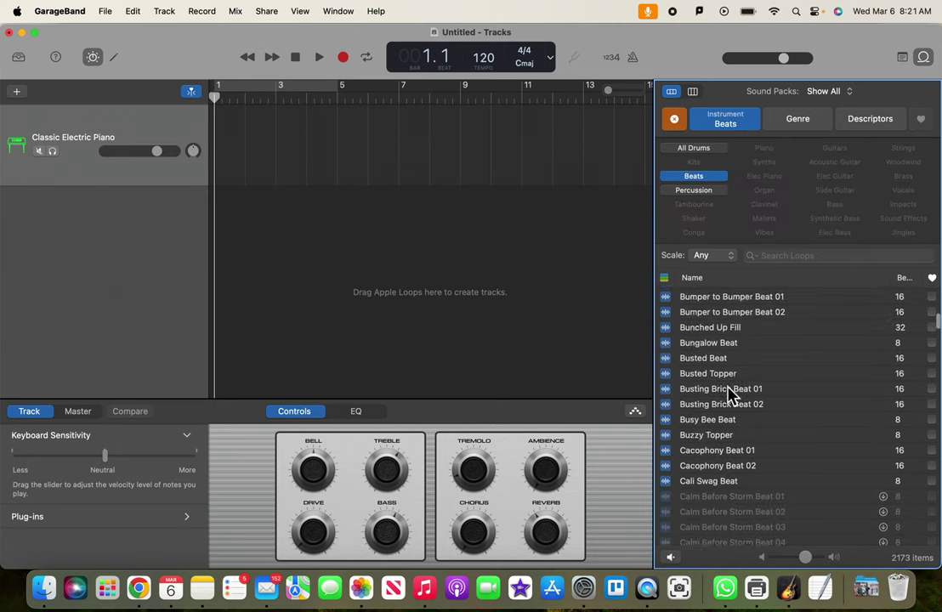
scroll(727, 393, "up", 10)
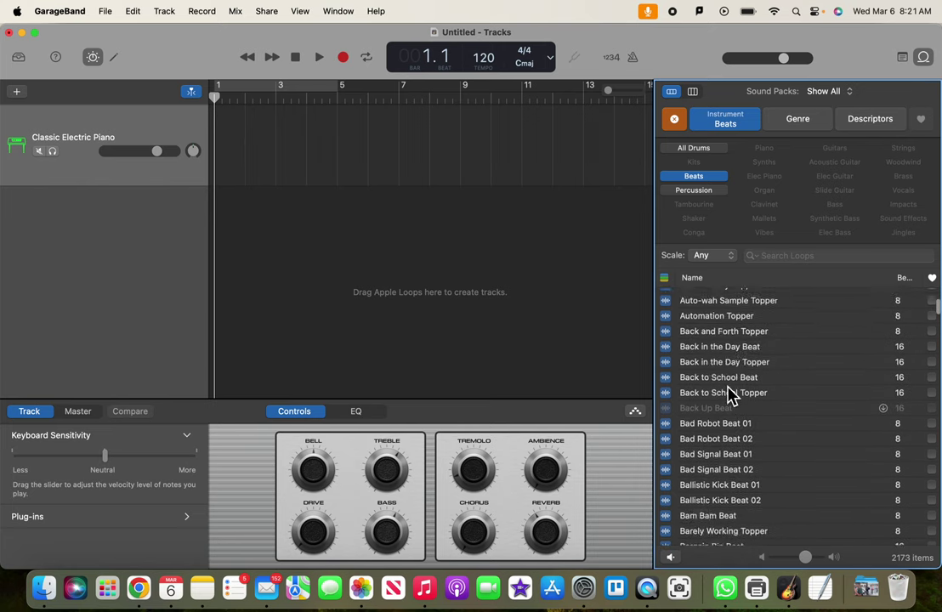
scroll(727, 394, "up", 10)
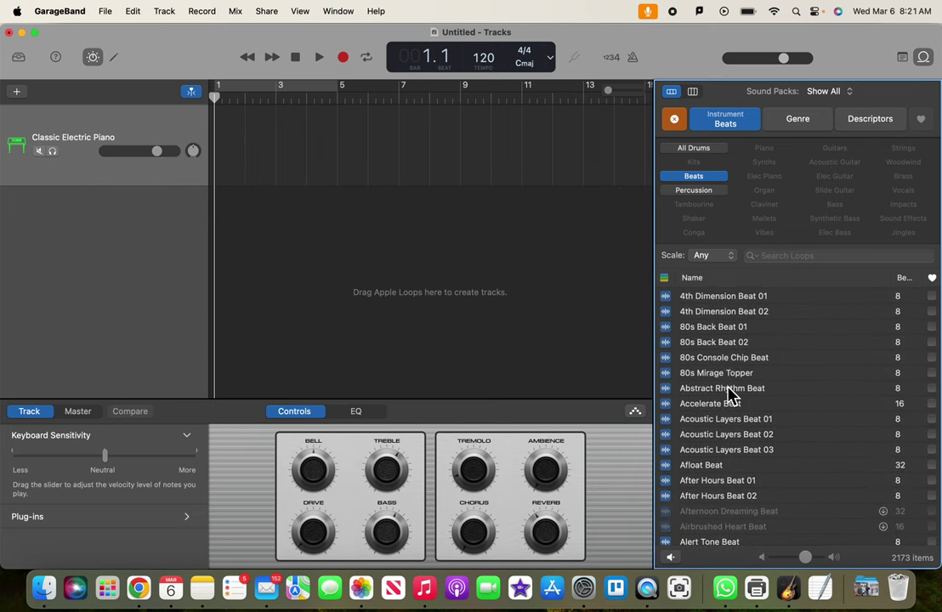
scroll(727, 394, "up", 3)
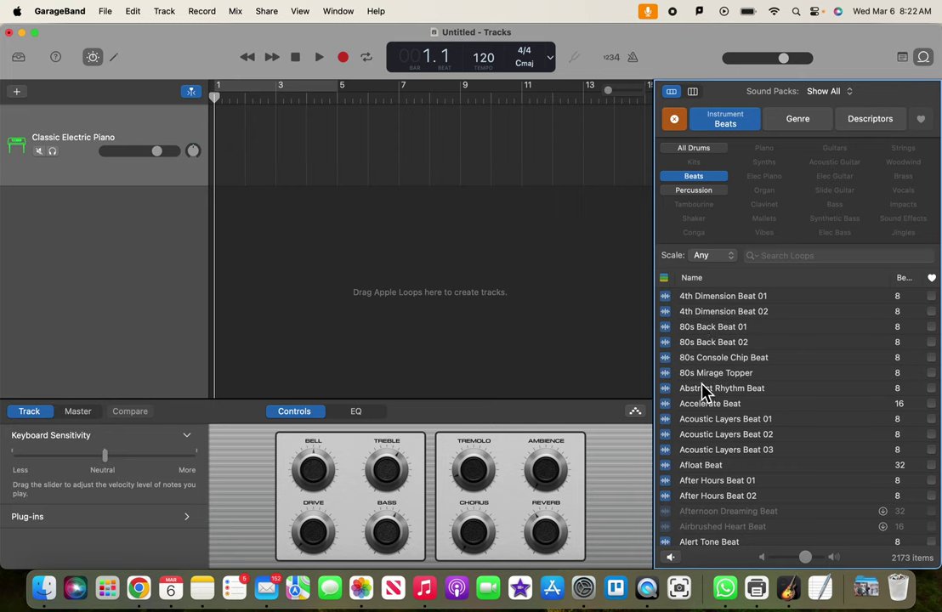
Step: Audition 80s Back Beat 01, Back Beat 02, Console Chip Beat and Mirage Topper, ending on Back Beat 01
left_click(717, 328)
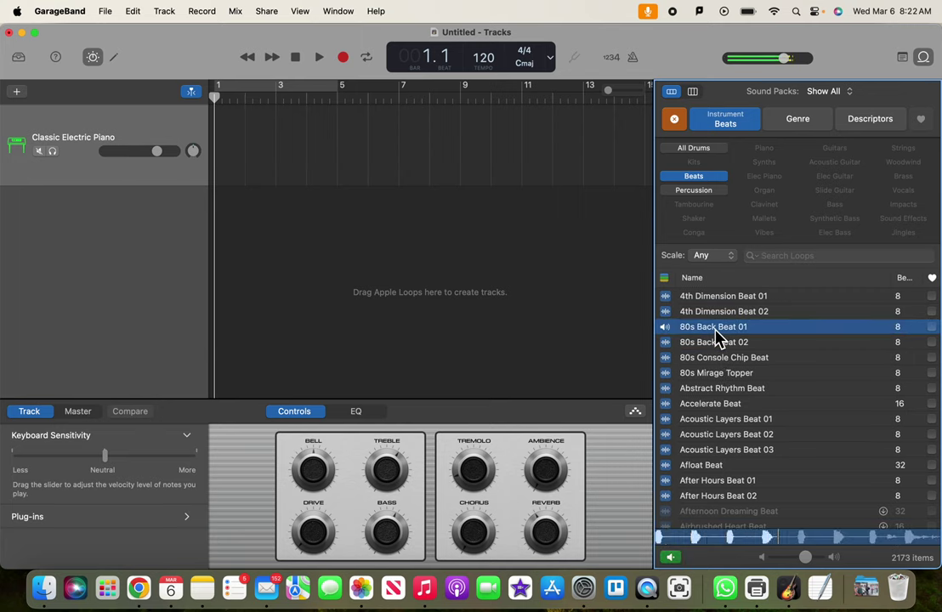
left_click(716, 349)
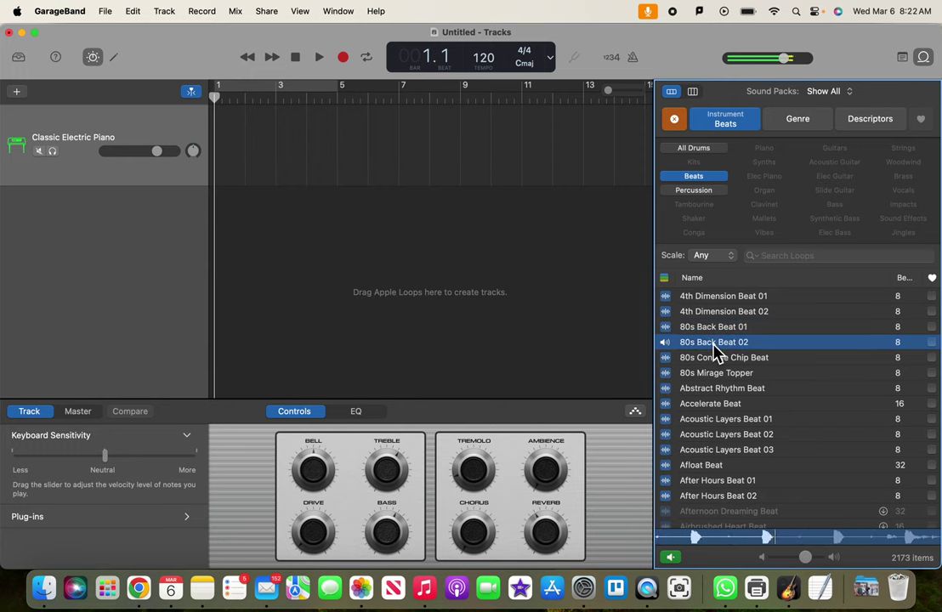
left_click(714, 362)
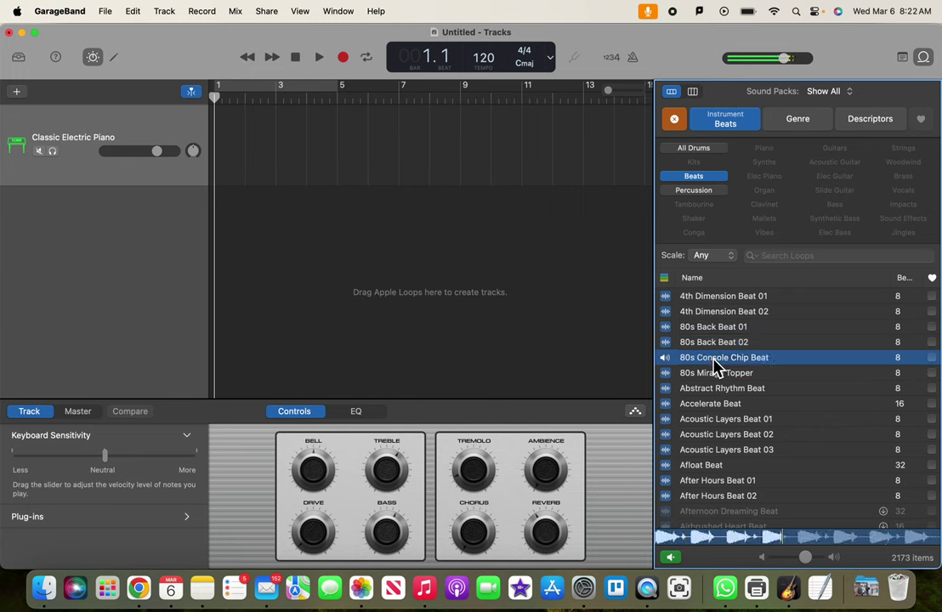
left_click(712, 376)
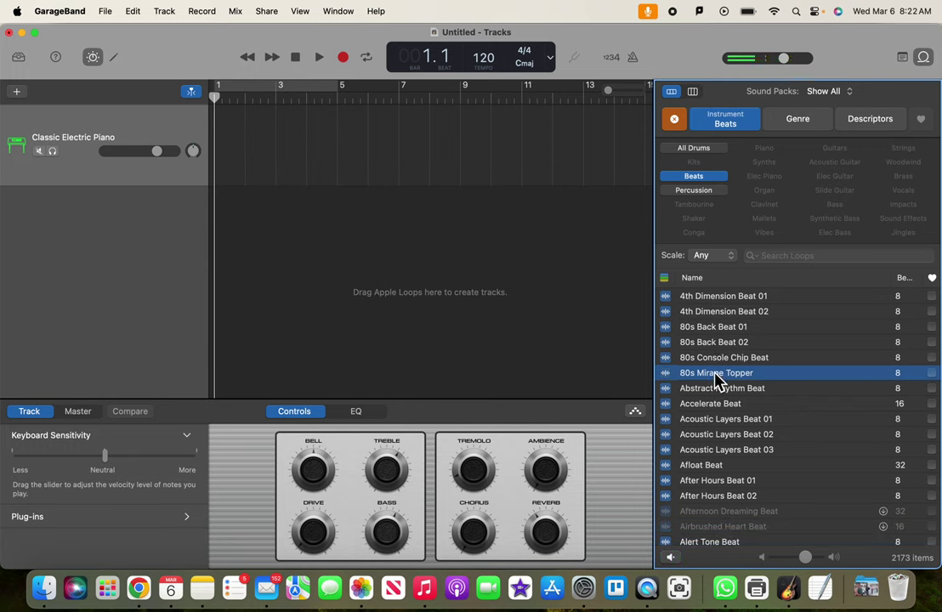
left_click(714, 329)
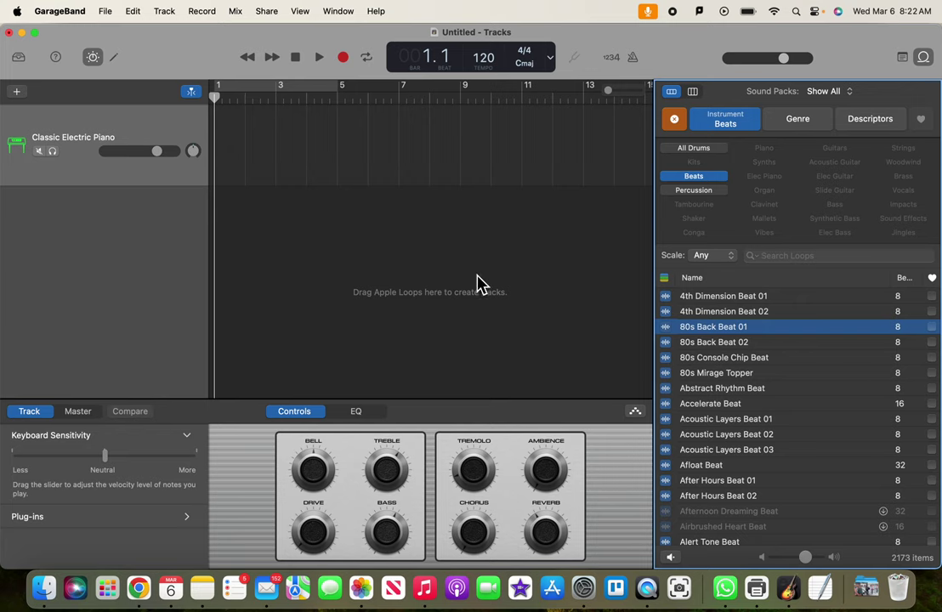
Step: Add 80s Back Beat 01 as a track at bar 1 and delete the Classic Electric Piano track
left_click_drag(713, 336, 213, 321)
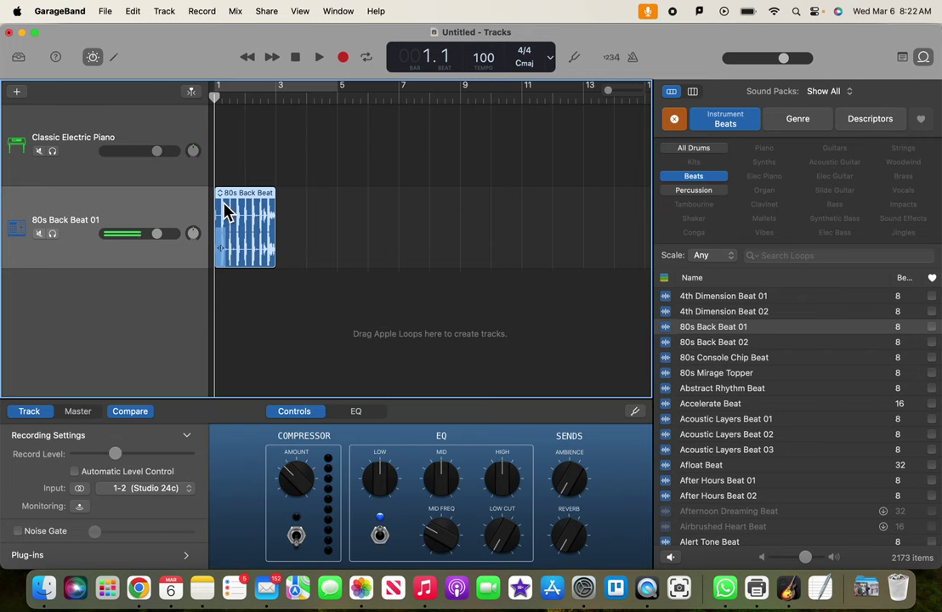
right_click(138, 183)
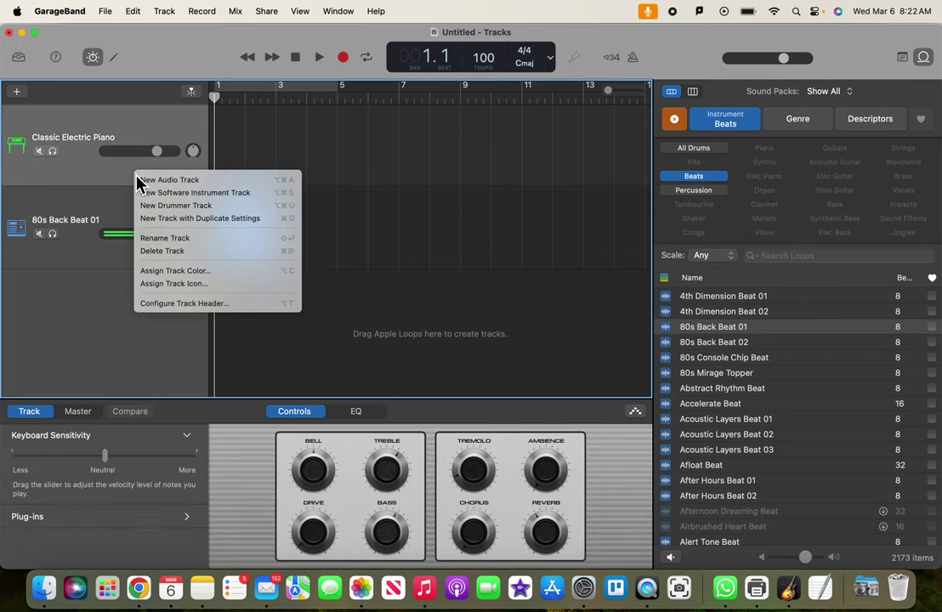
left_click(170, 252)
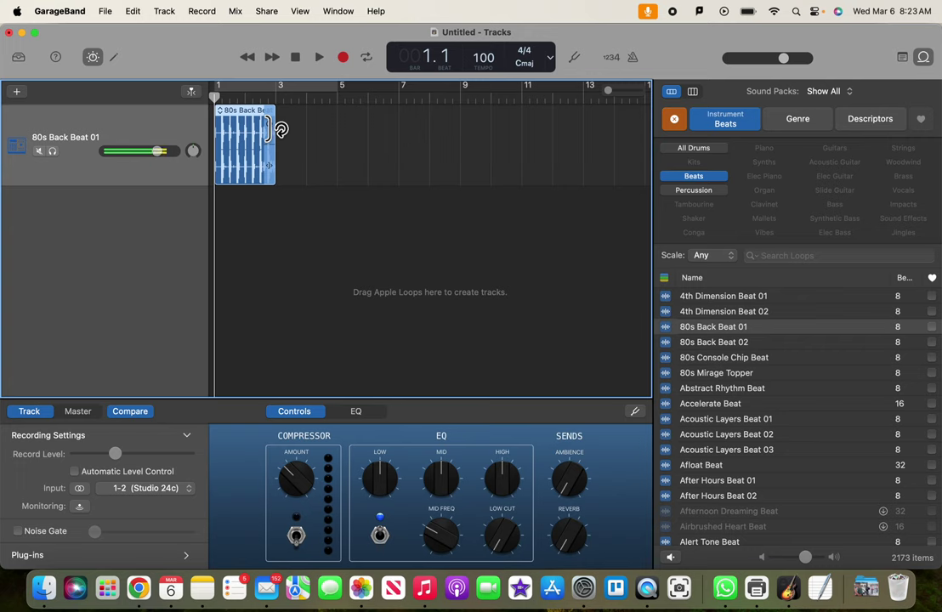
Step: Loop the 80s Back Beat 01 region out to about bar 41
left_click_drag(280, 130, 673, 124)
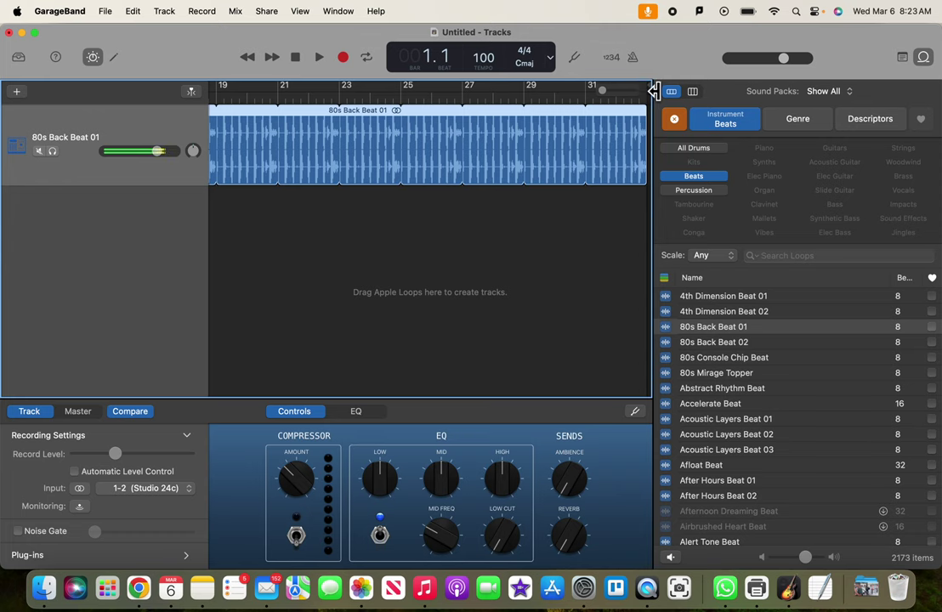
left_click_drag(650, 84, 520, 150)
scroll(519, 150, "left", 5)
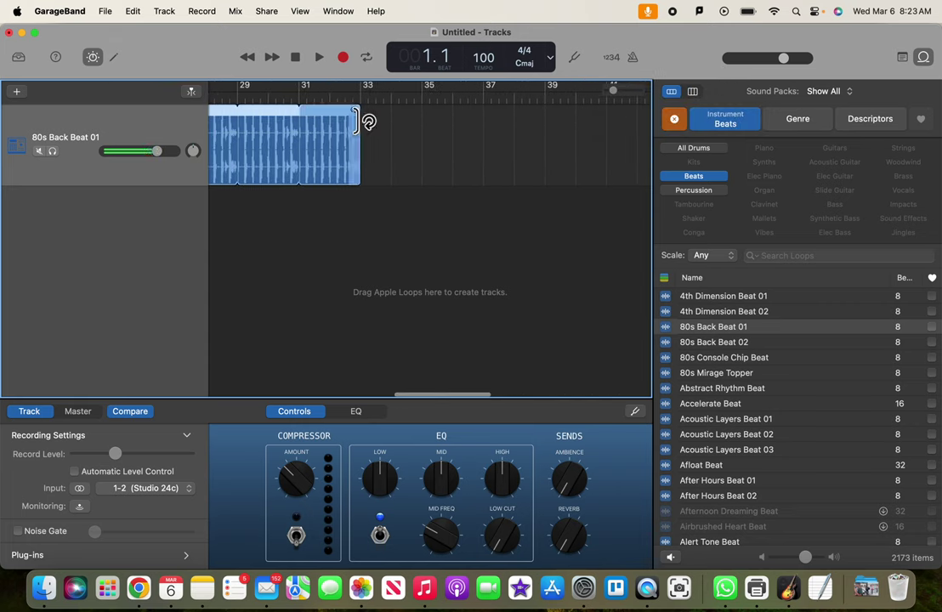
left_click_drag(361, 120, 645, 132)
scroll(587, 169, "right", 3)
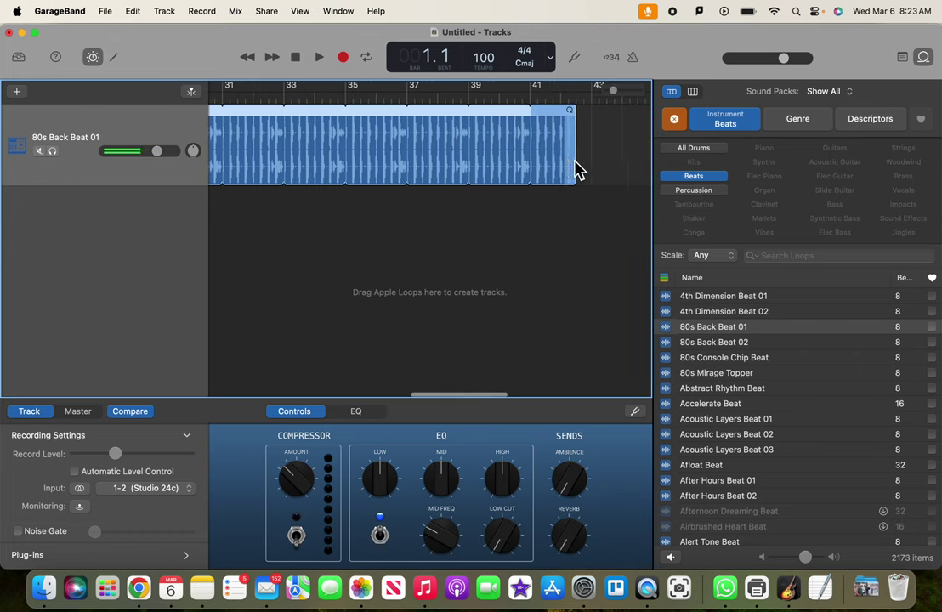
scroll(576, 168, "right", 2)
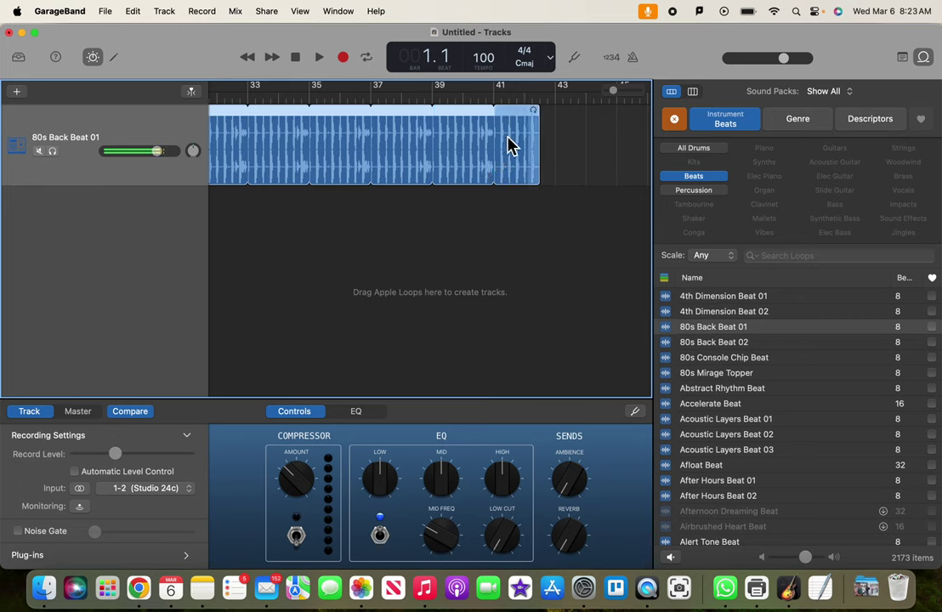
Step: Set the LCD display to Beats & Time
left_click(535, 97)
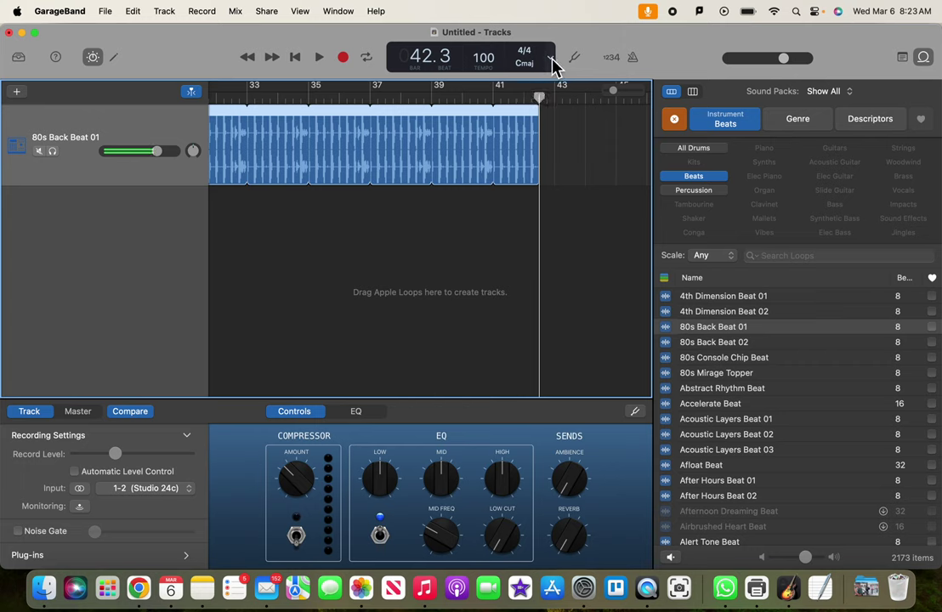
left_click(550, 59)
left_click(560, 74)
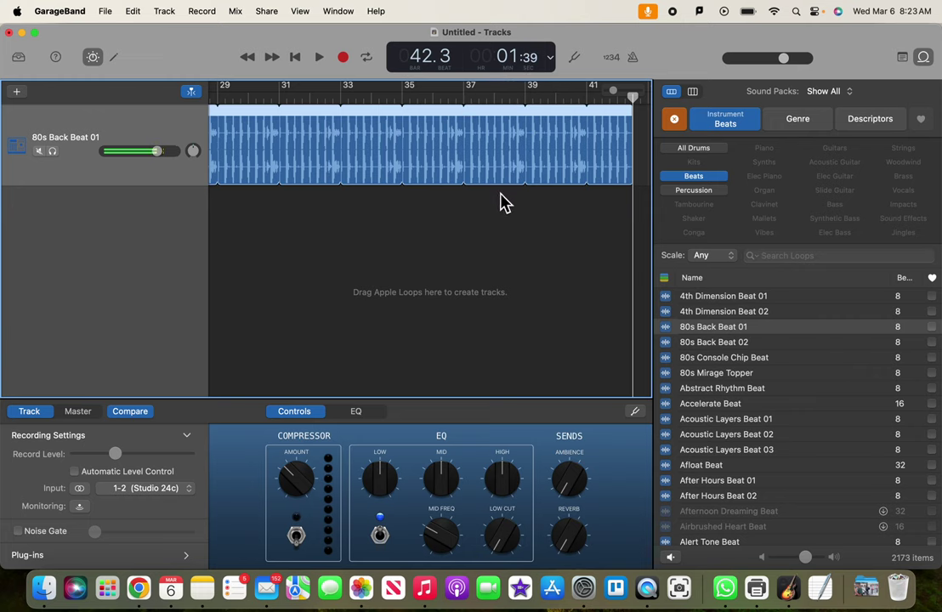
Step: Return to bar 1 and play the project from the beginning
scroll(498, 212, "left", 15)
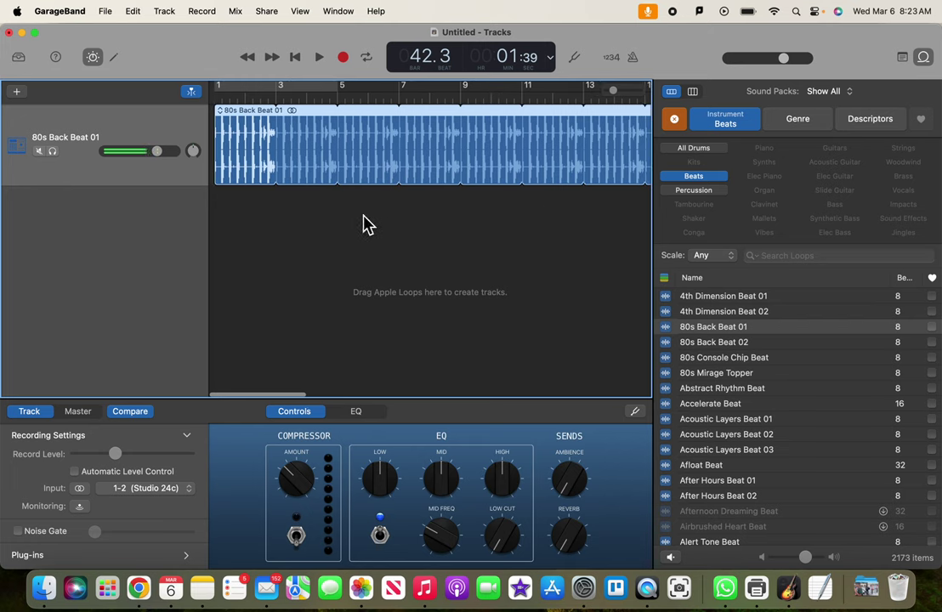
left_click(295, 58)
left_click(320, 58)
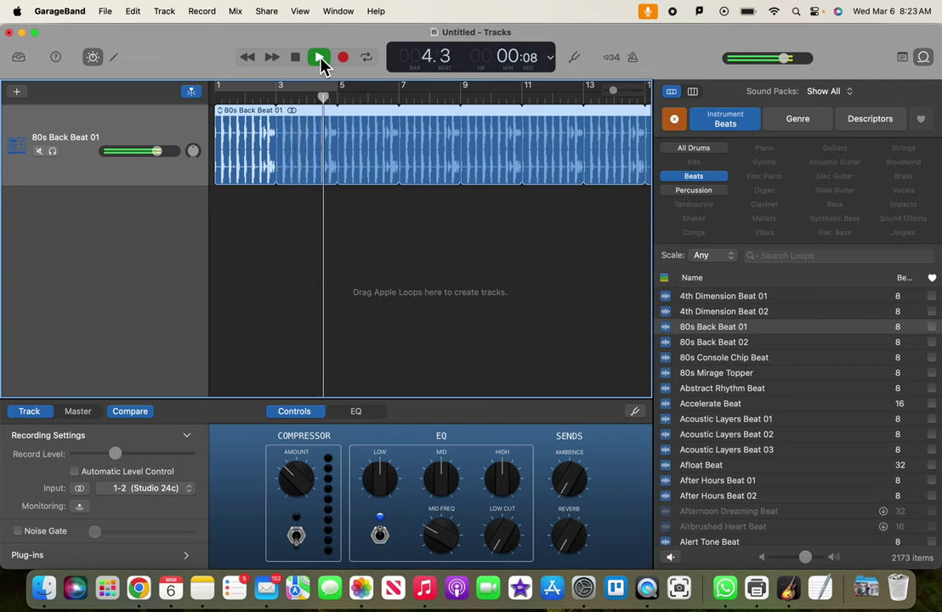
Step: Stop playback, preview the 80s Console Chip Beat loop, and restart playback
left_click(320, 57)
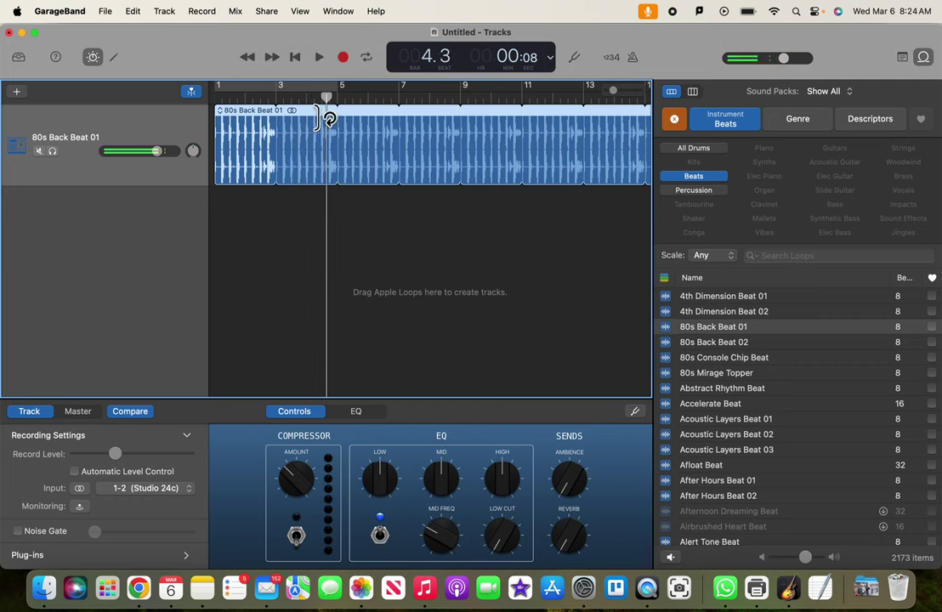
left_click(695, 365)
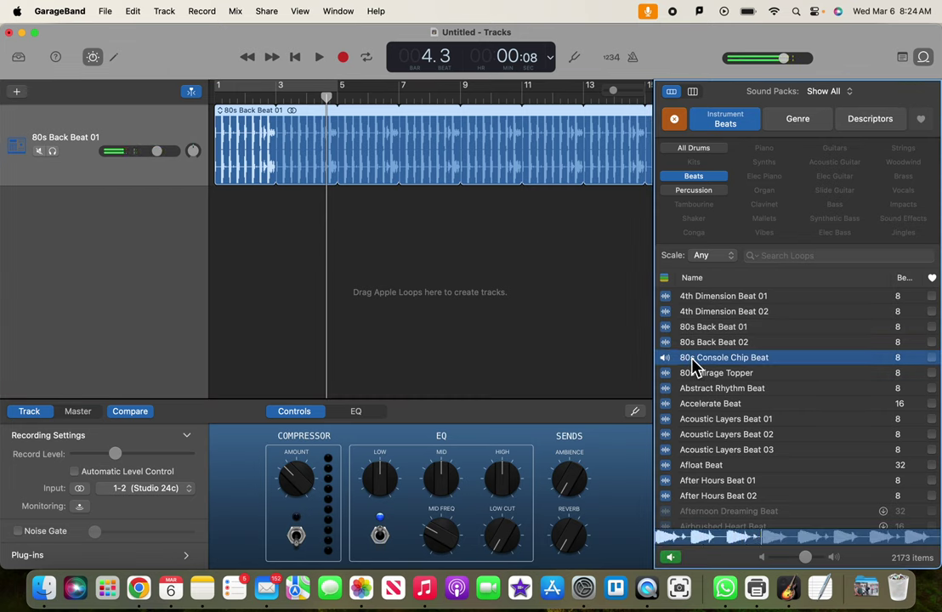
key("space")
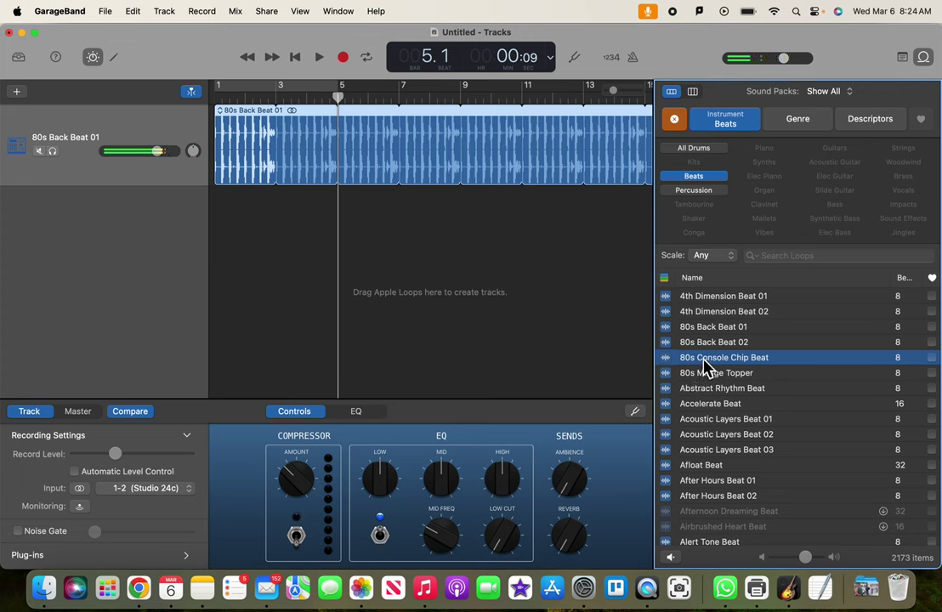
Step: Add 80s Console Chip Beat as a track, move its region to bar 2, and trim it to one bar
left_click_drag(703, 362, 274, 321)
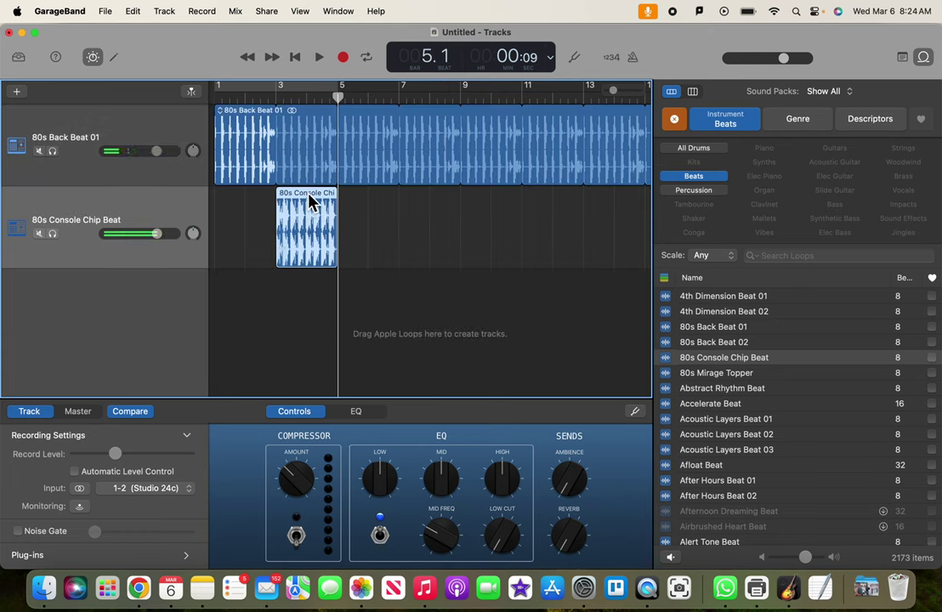
left_click_drag(309, 201, 277, 204)
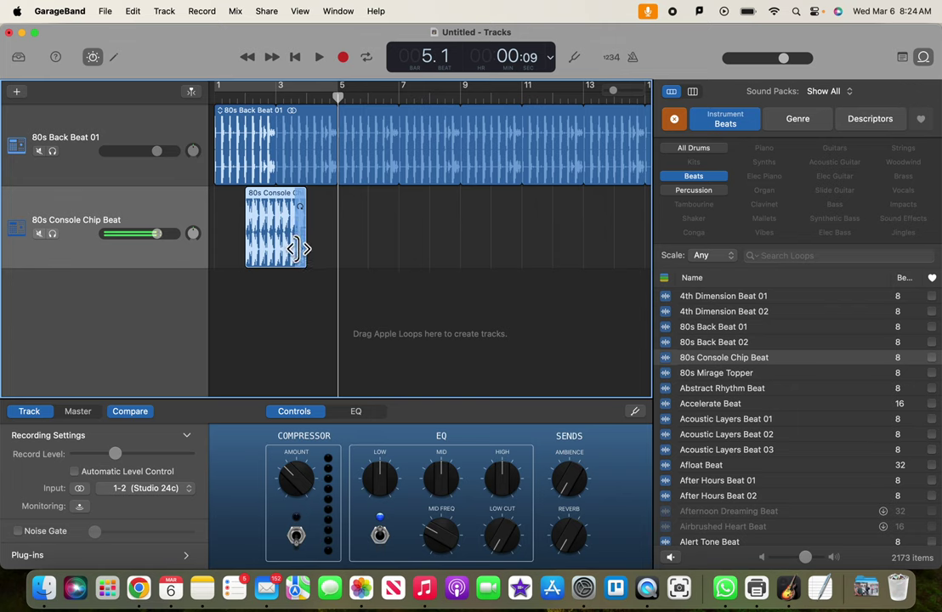
left_click_drag(300, 247, 265, 247)
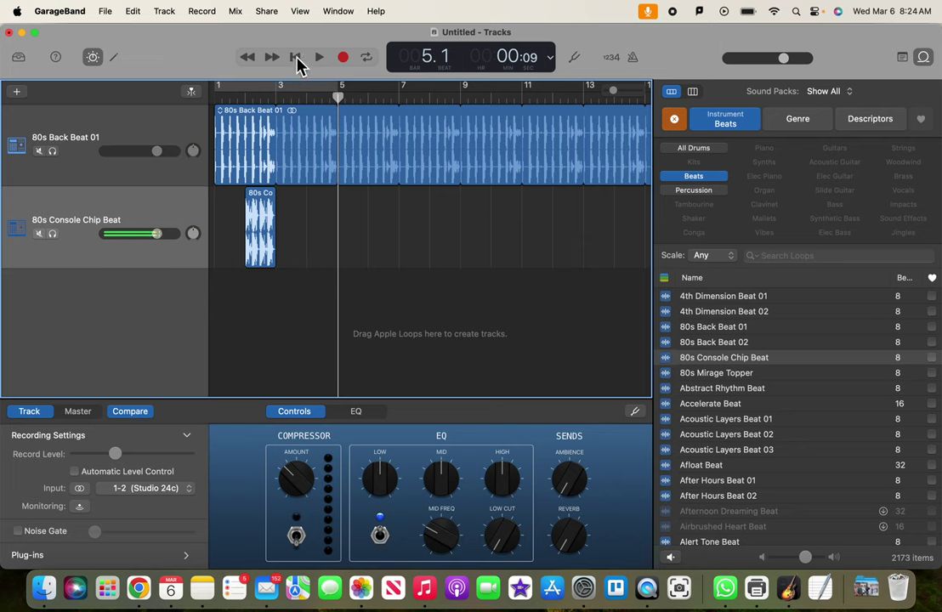
left_click(297, 59)
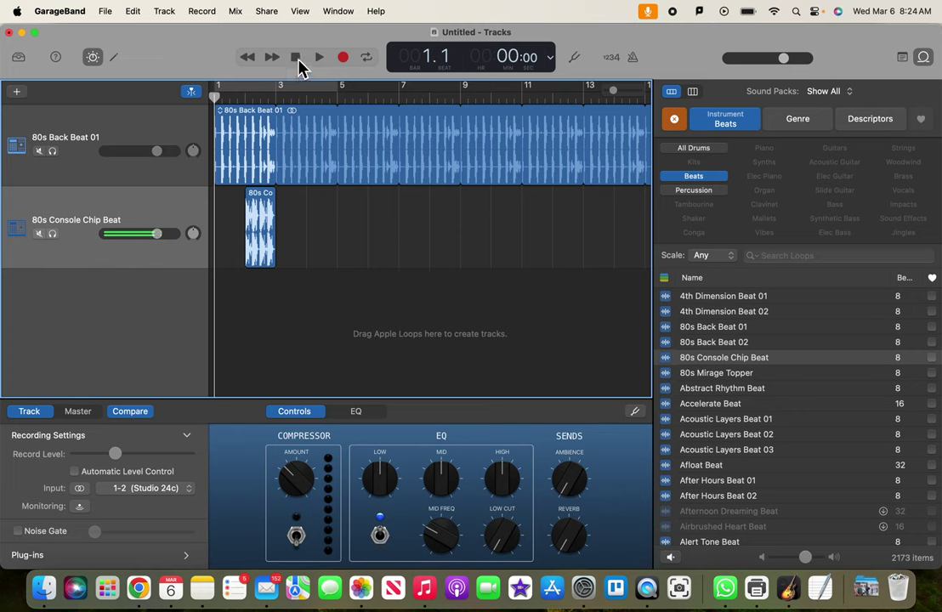
left_click(353, 95)
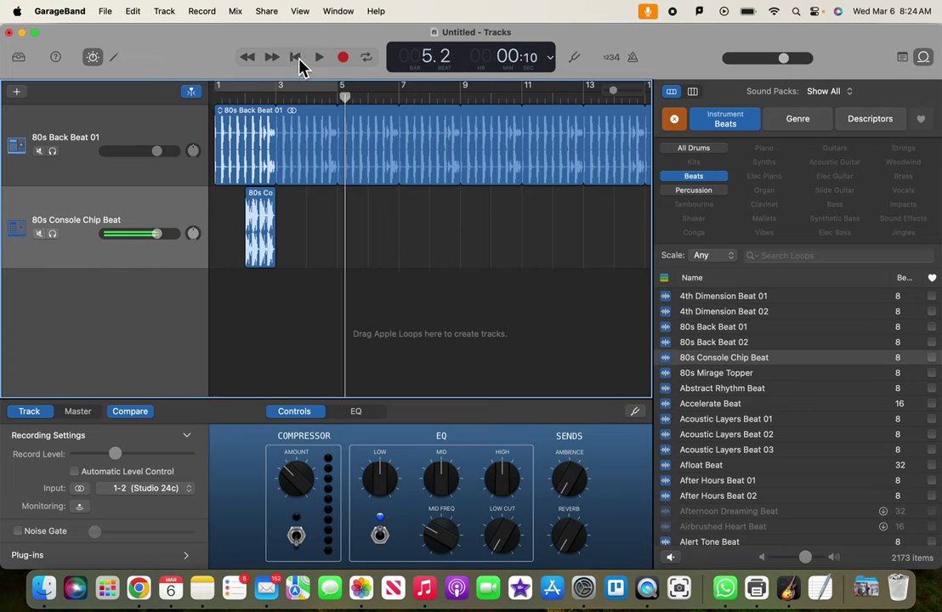
left_click(297, 60)
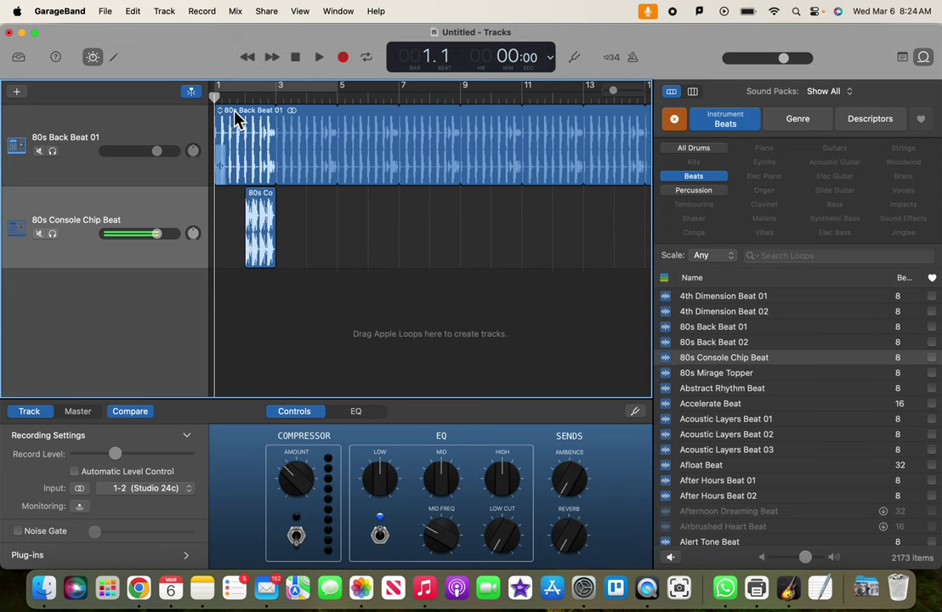
key("space")
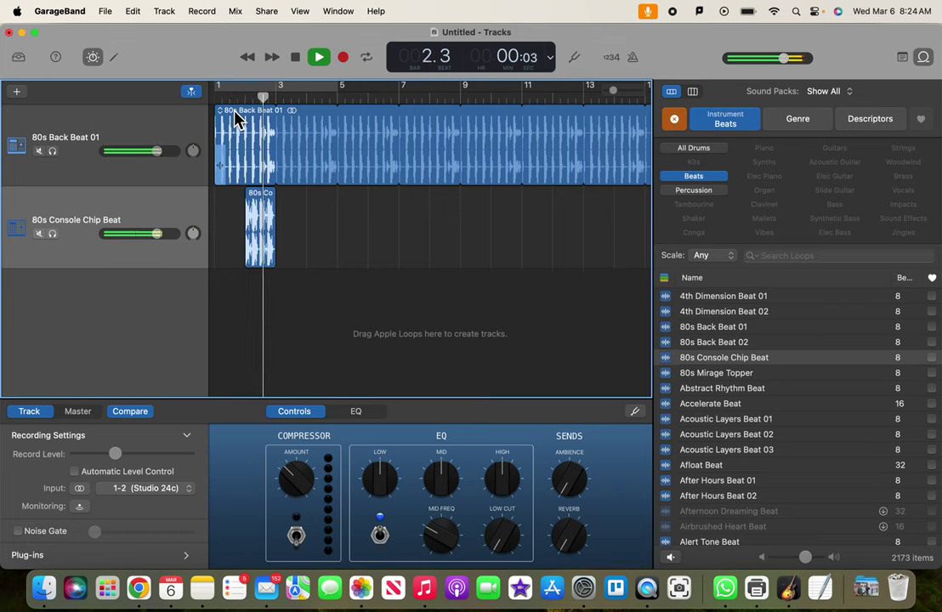
key("space")
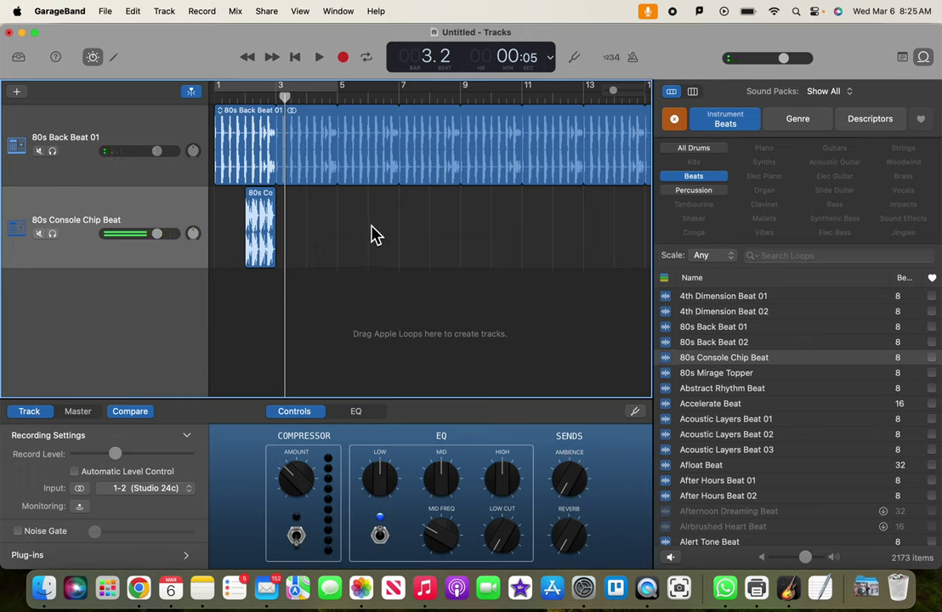
left_click(709, 373)
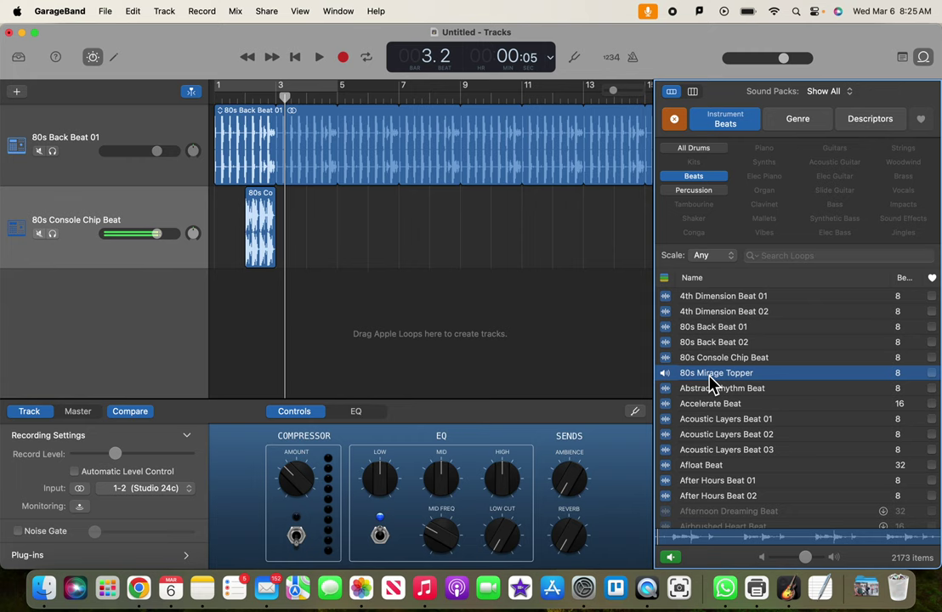
left_click_drag(712, 384, 320, 343)
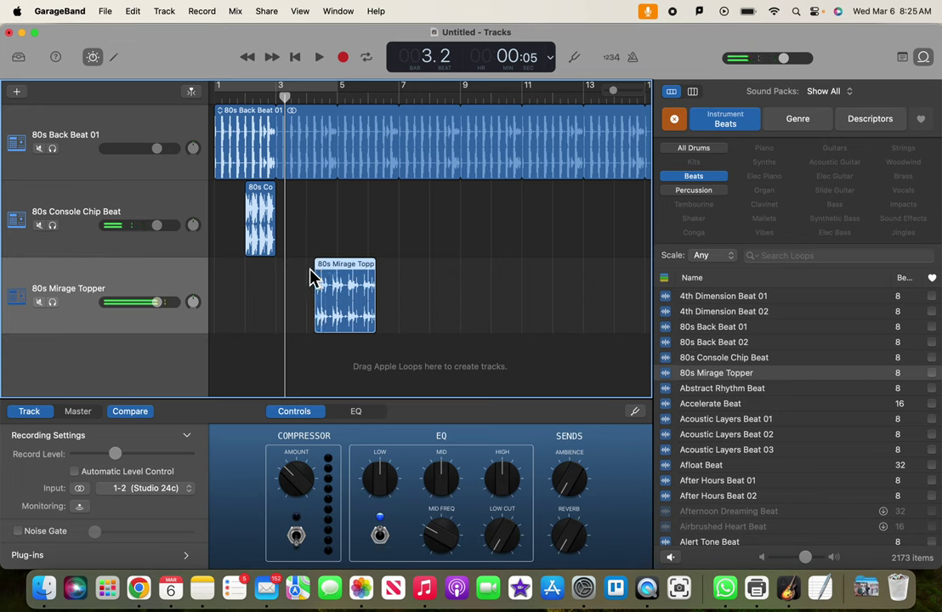
left_click(318, 58)
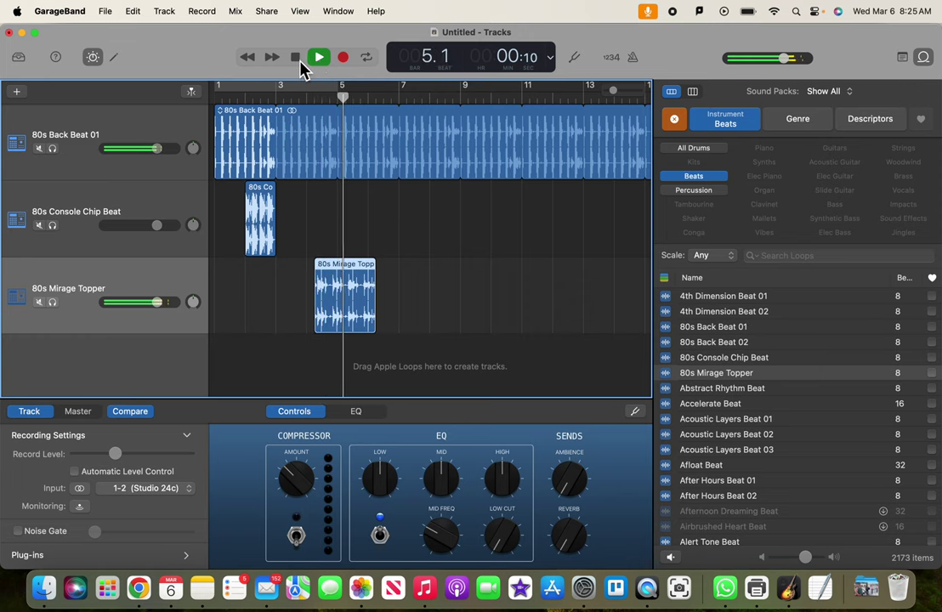
key("space")
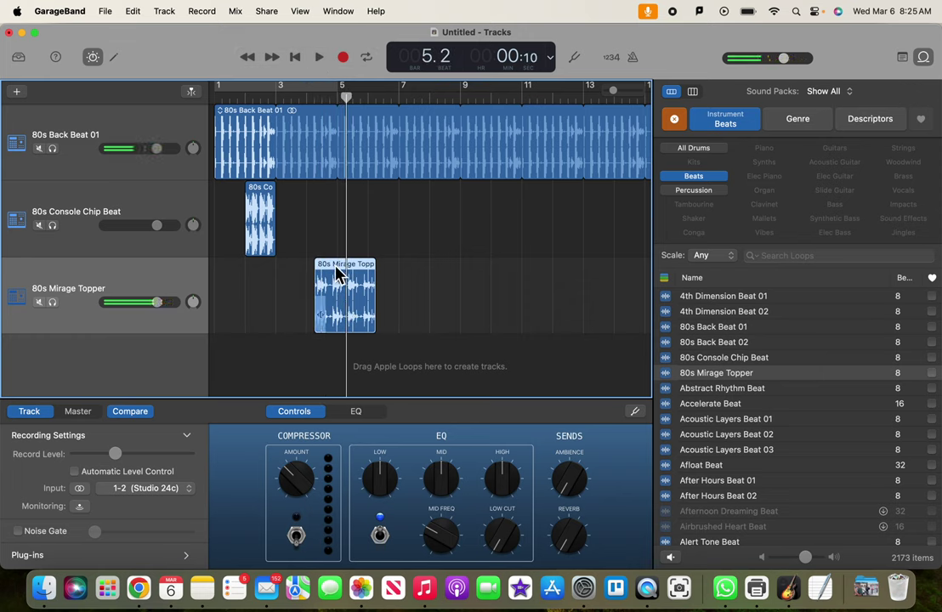
key("Delete")
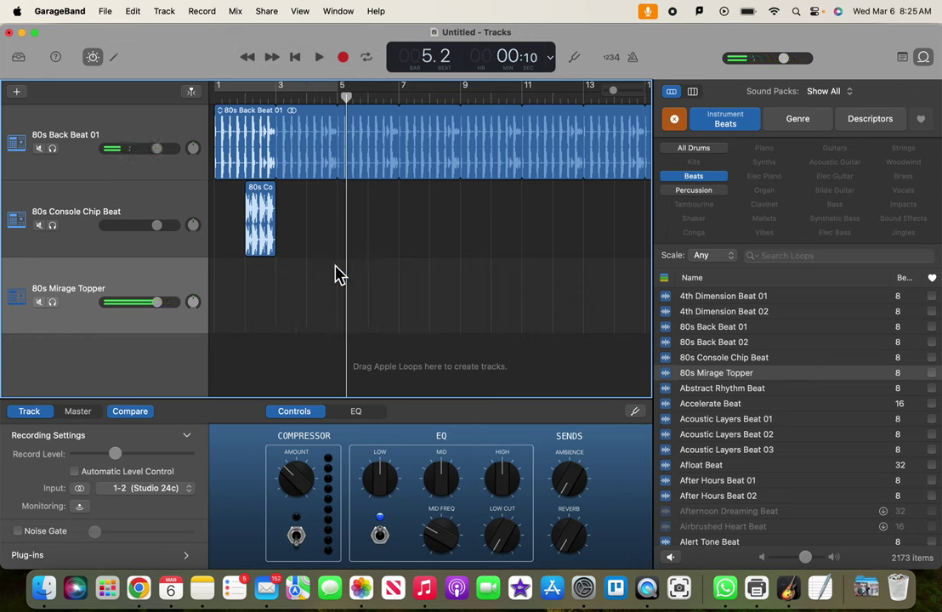
right_click(136, 281)
left_click(179, 357)
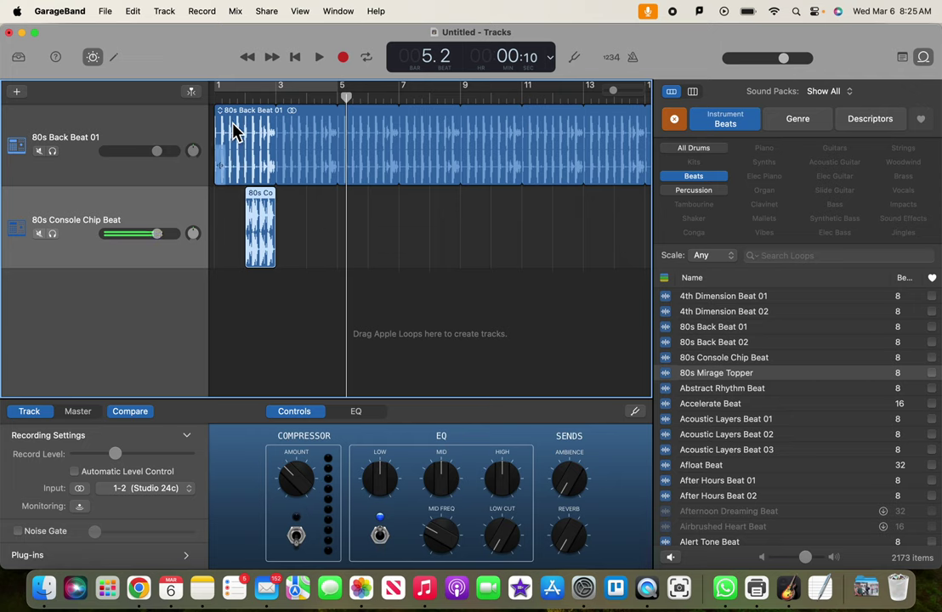
left_click(296, 59)
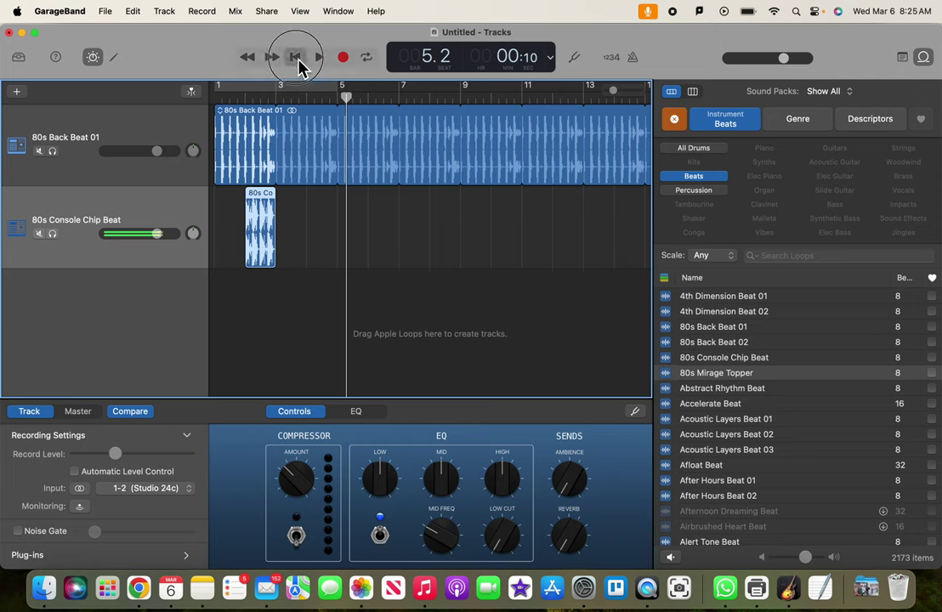
left_click(319, 57)
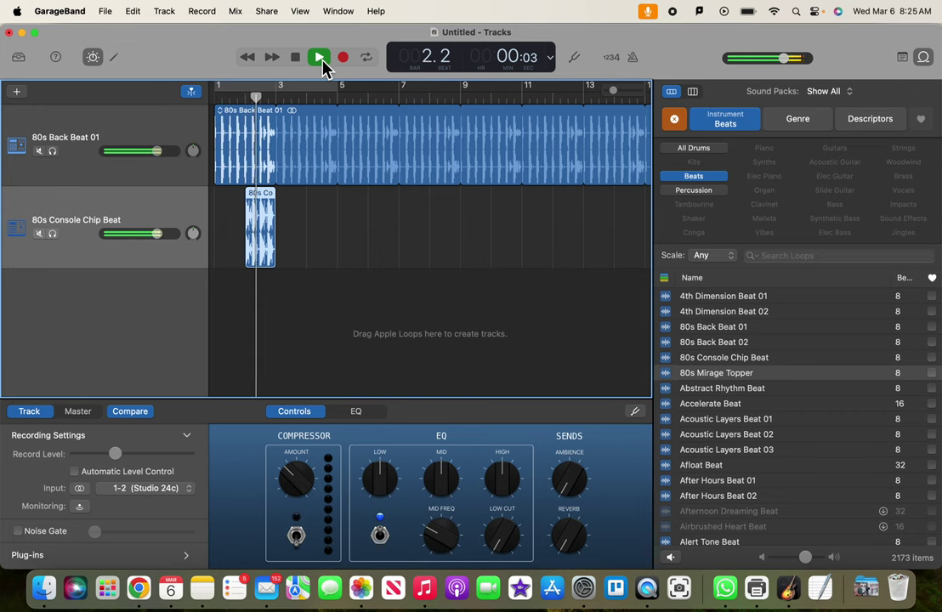
left_click(297, 59)
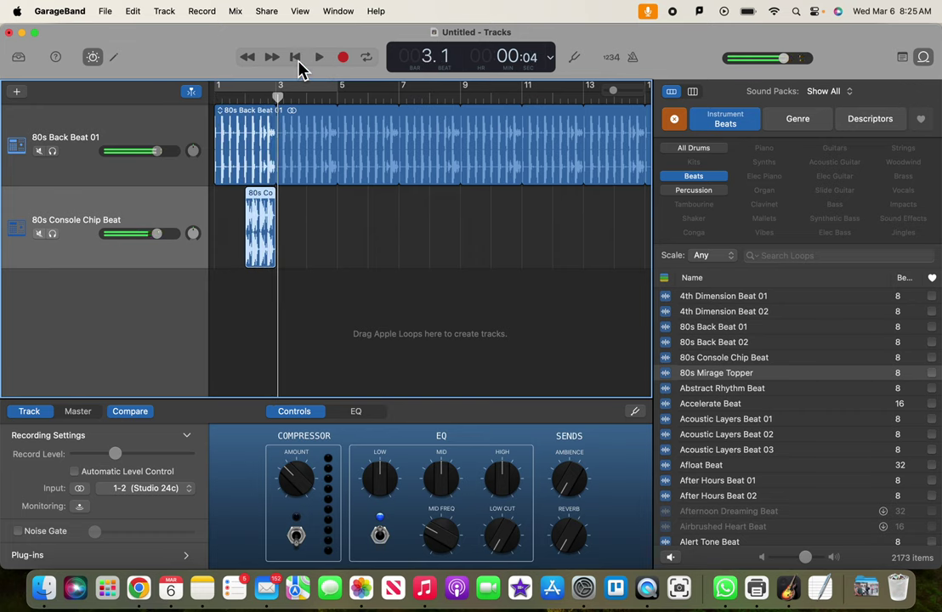